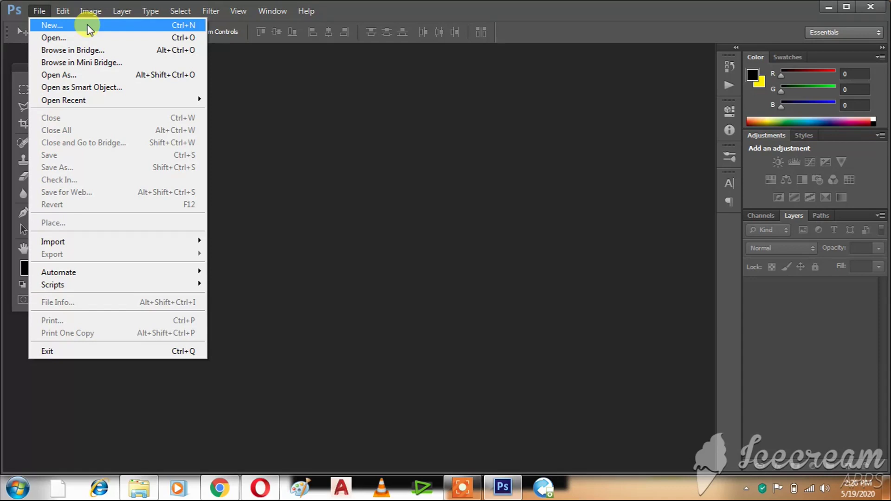
# Create a new 1920 × 1080 pixel document at 300 pixels/inch, RGB Color, 8 bit, with white background contents.
pyautogui.click(88, 26)
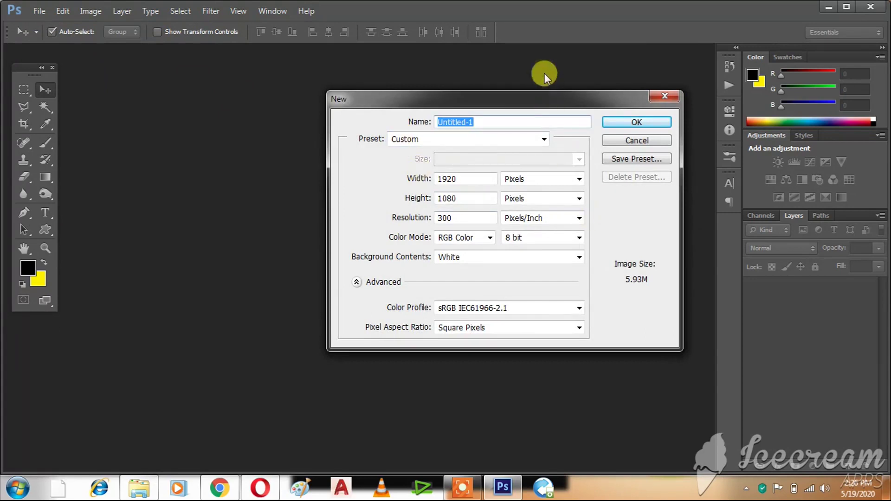
pyautogui.moveTo(540, 101); pyautogui.dragTo(444, 101)
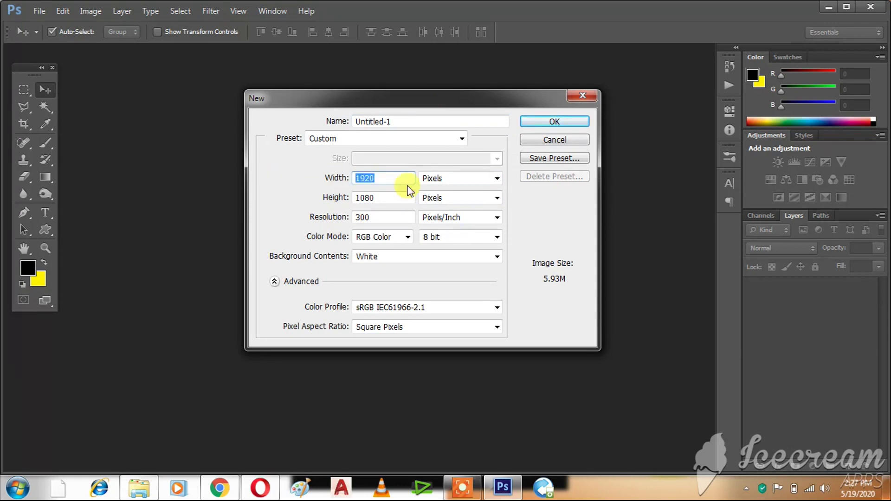
pyautogui.press('Tab')
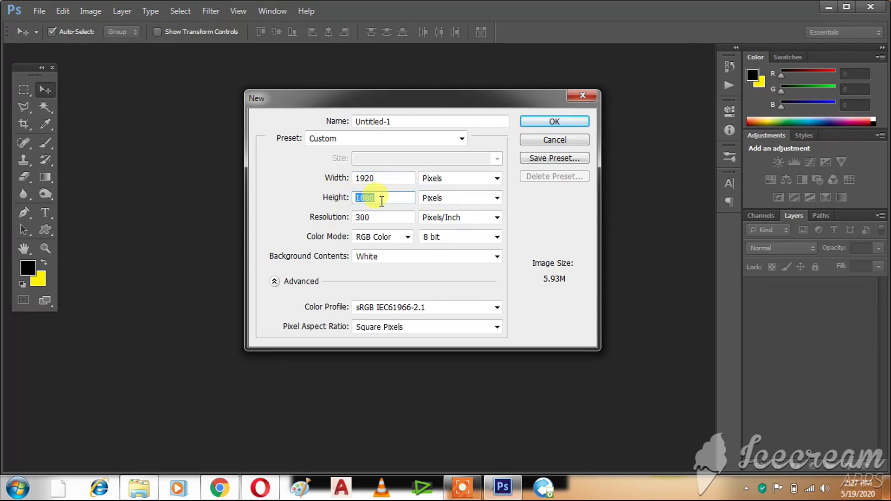
pyautogui.click(369, 217)
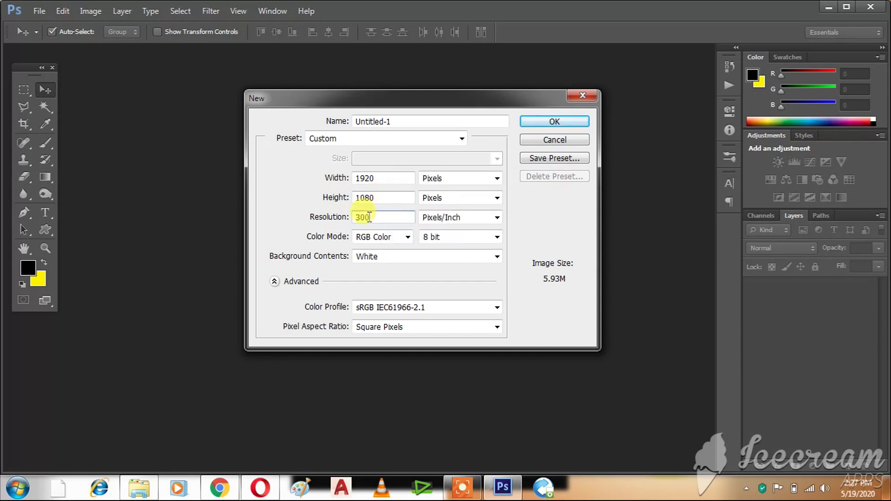
pyautogui.click(452, 224)
pyautogui.click(454, 232)
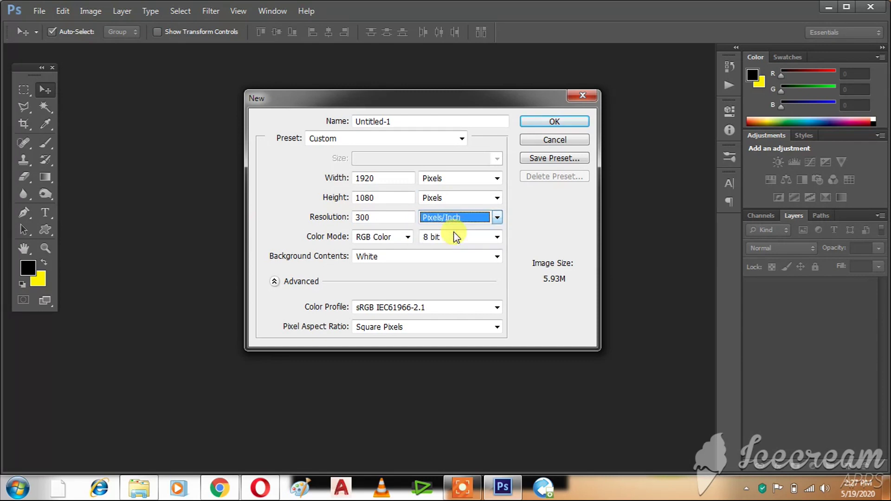
pyautogui.click(447, 240)
pyautogui.click(432, 256)
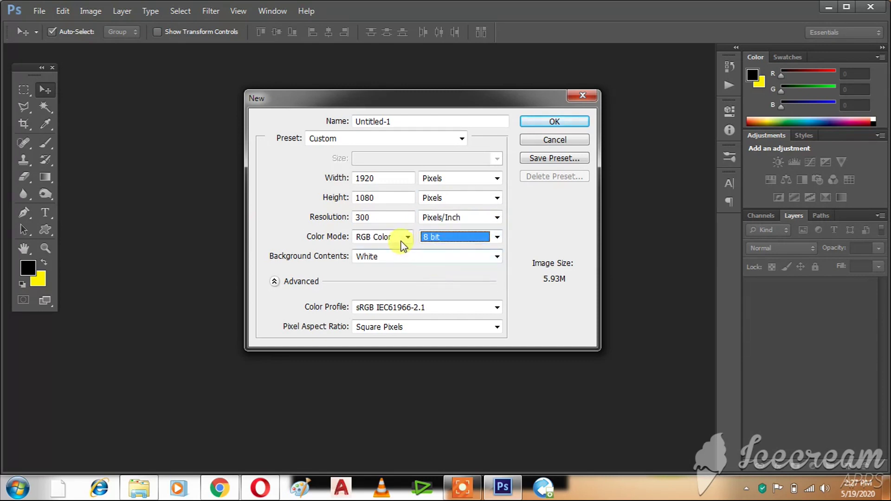
pyautogui.click(403, 242)
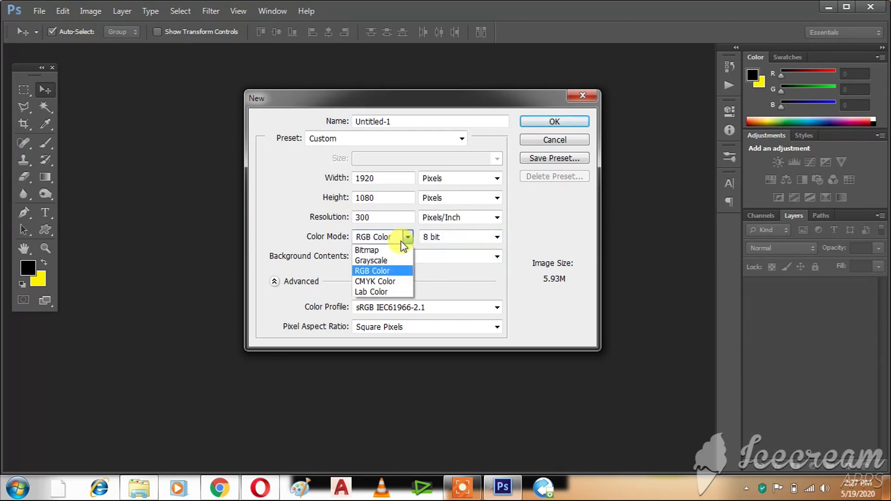
pyautogui.click(368, 271)
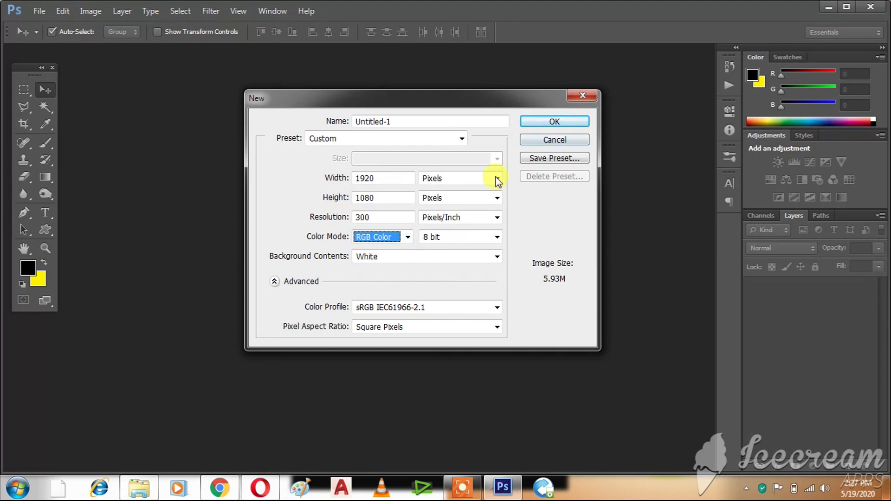
pyautogui.click(553, 123)
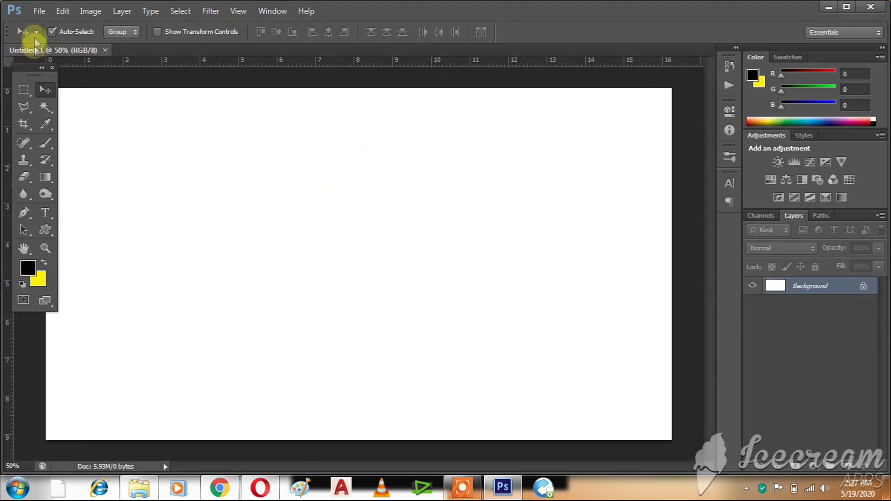
# Save the blank document as a TIFF named Edit in the 19-05-2020 folder.
pyautogui.click(39, 11)
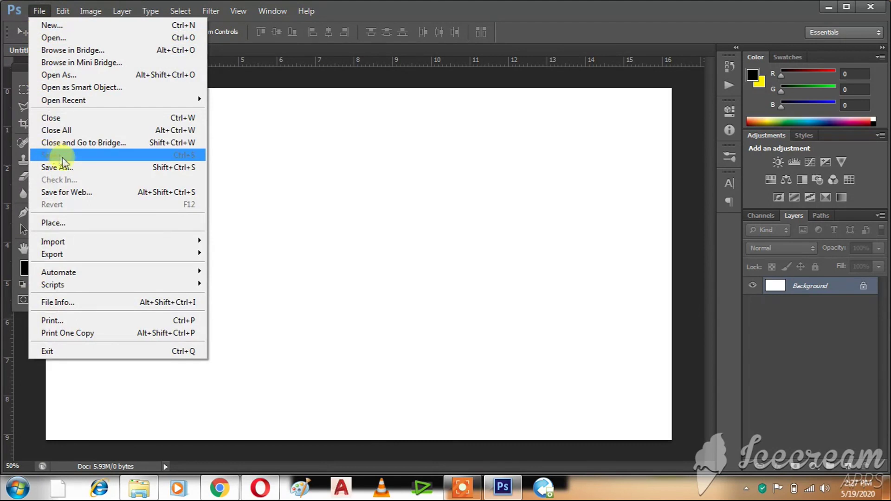
pyautogui.click(63, 156)
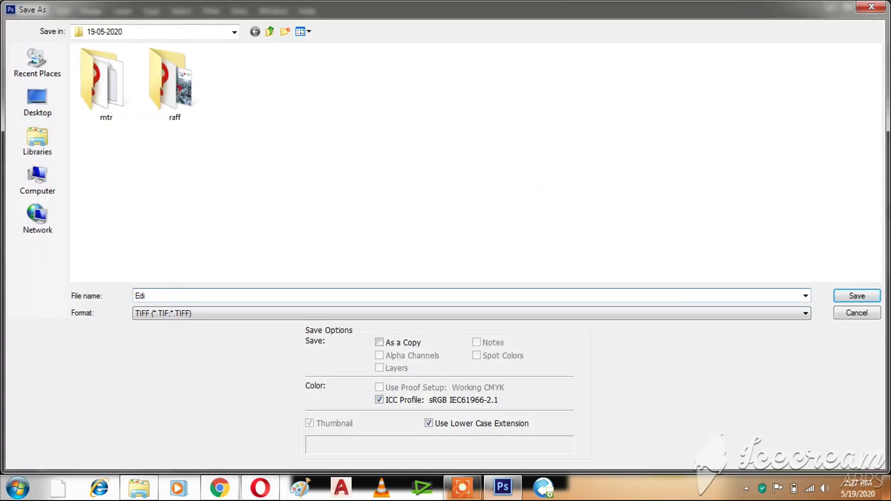
pyautogui.click(857, 296)
pyautogui.click(533, 79)
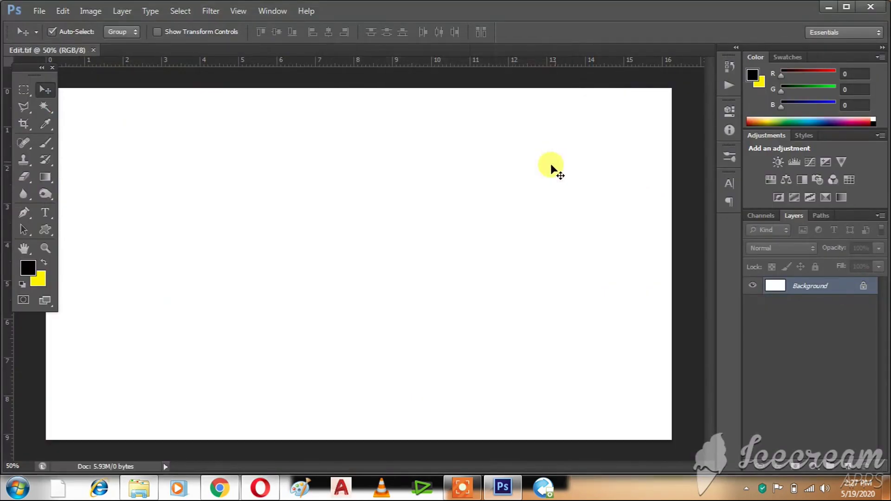
# Open the clock tower photo 01.jpg from the mtr folder.
pyautogui.click(40, 10)
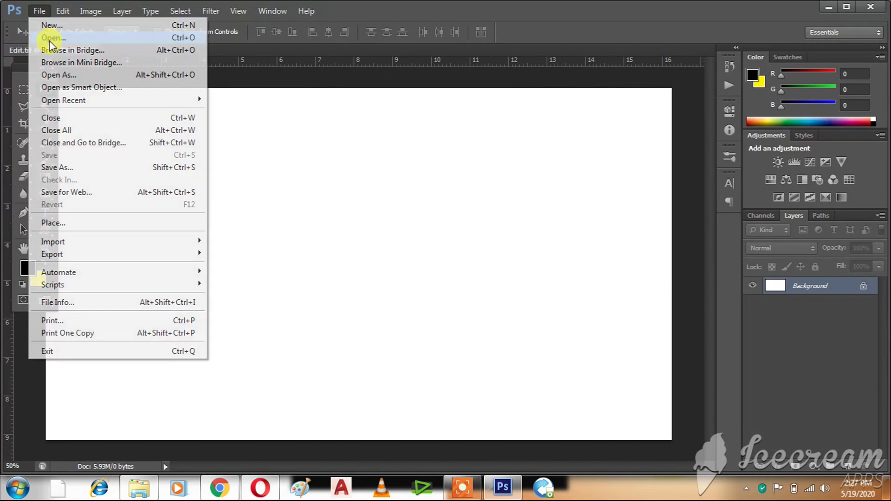
pyautogui.click(50, 39)
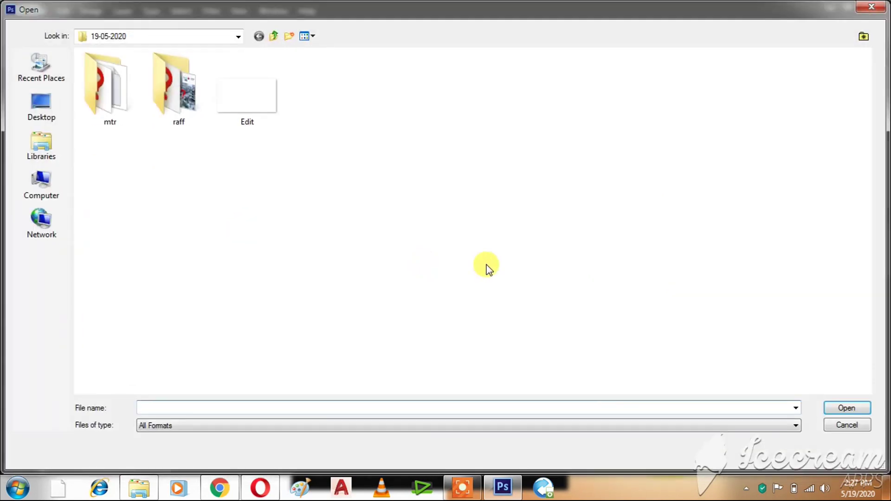
pyautogui.doubleClick(124, 108)
pyautogui.doubleClick(179, 95)
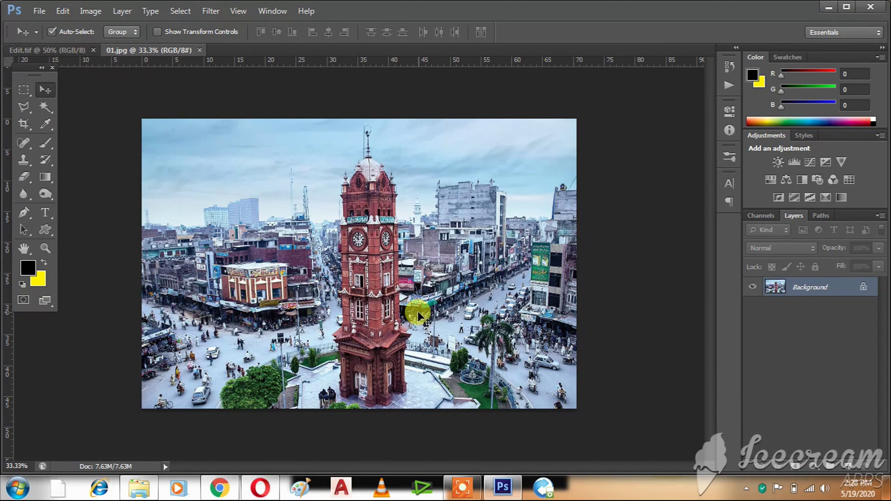
# Copy the clock tower photo into Edit.tif as a new layer and move it to cover the canvas.
pyautogui.hotkey('ctrl', 'a')
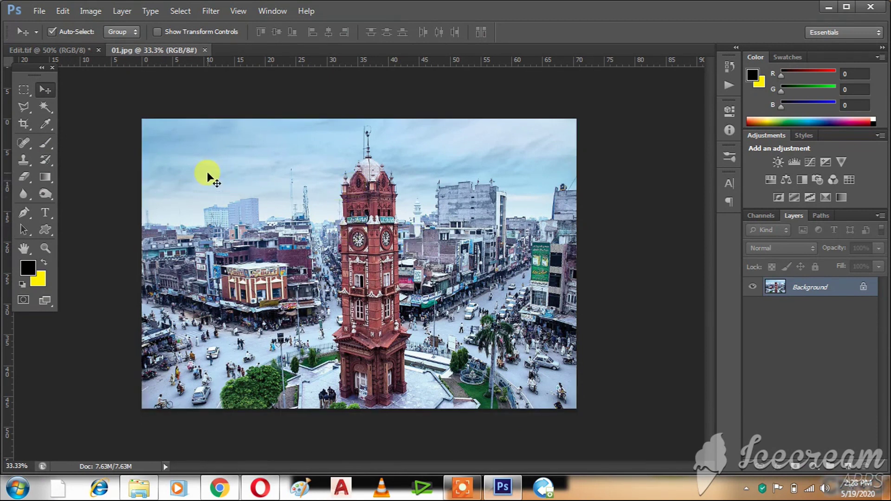
pyautogui.moveTo(207, 171); pyautogui.dragTo(358, 233)
pyautogui.moveTo(446, 235); pyautogui.dragTo(303, 238)
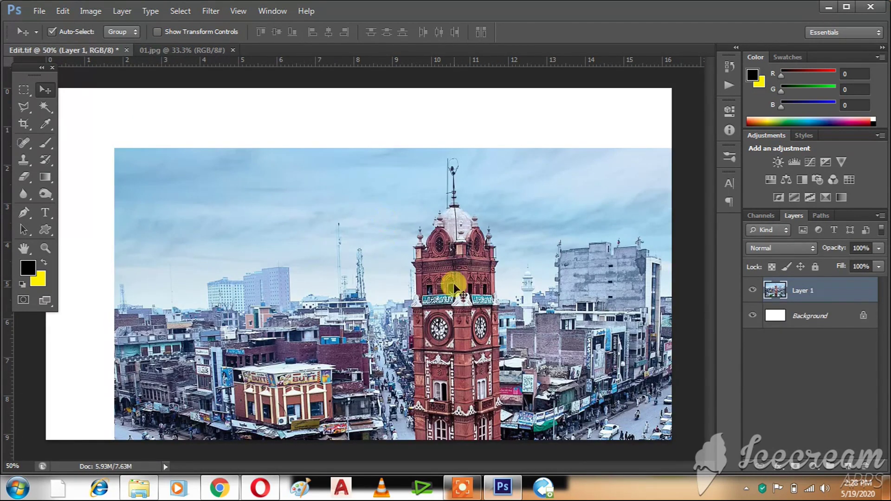
pyautogui.moveTo(447, 260); pyautogui.dragTo(408, 256)
pyautogui.moveTo(283, 232); pyautogui.dragTo(261, 185)
# Scale the clock tower layer with Free Transform to fit the canvas edges, and close the 01.jpg document.
pyautogui.hotkey('ctrl', '-')
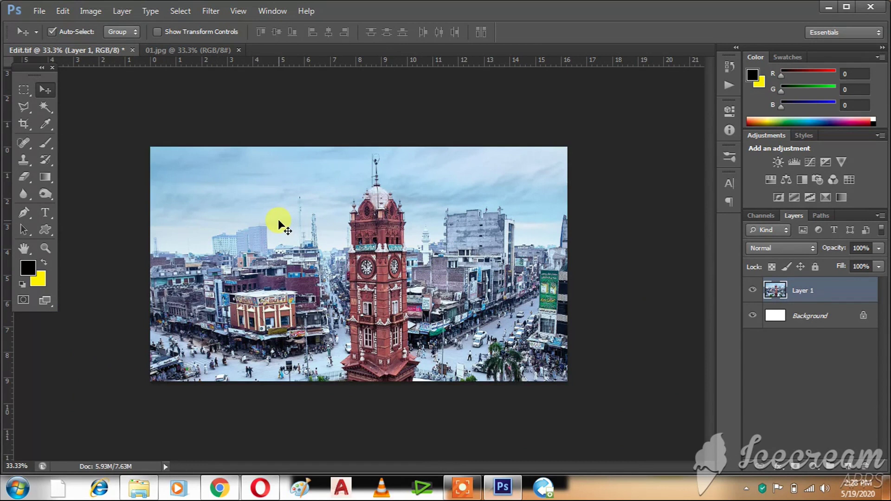
pyautogui.hotkey('ctrl', 't')
pyautogui.moveTo(576, 285); pyautogui.dragTo(567, 287)
pyautogui.moveTo(356, 435); pyautogui.dragTo(352, 382)
pyautogui.press('Return')
pyautogui.click(234, 50)
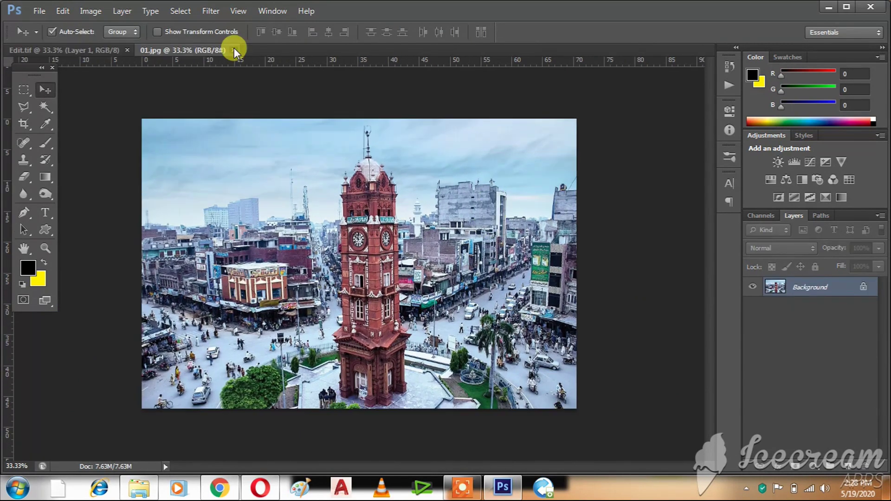
pyautogui.click(234, 50)
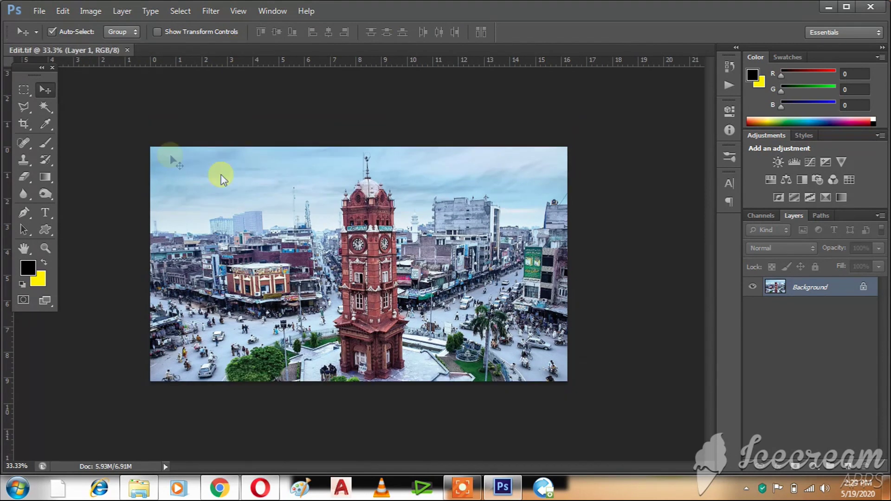
pyautogui.click(39, 11)
pyautogui.click(29, 37)
pyautogui.doubleClick(258, 95)
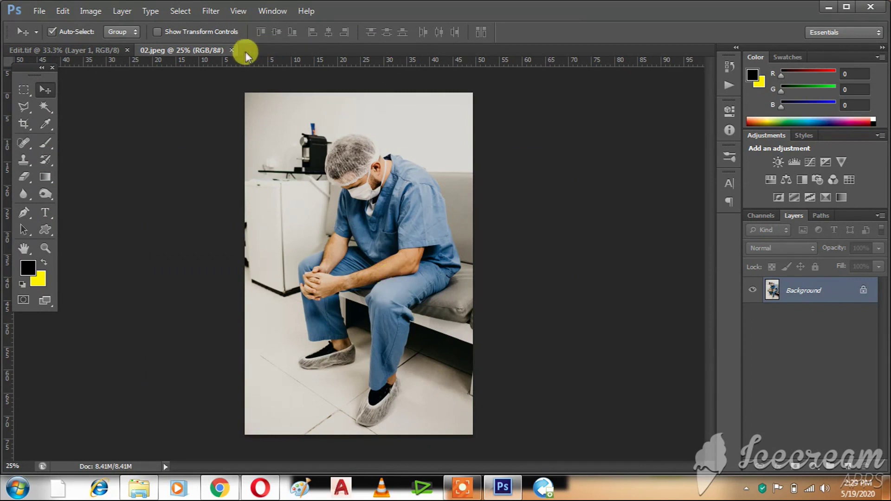
pyautogui.click(231, 50)
# Open the photo of the seated medic, 02.jpeg, from the mtr folder.
pyautogui.click(39, 11)
pyautogui.click(46, 41)
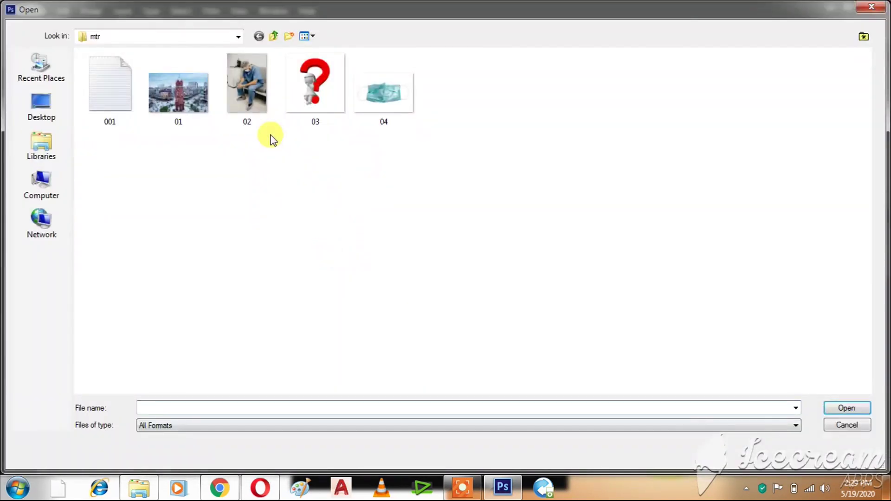
pyautogui.doubleClick(280, 125)
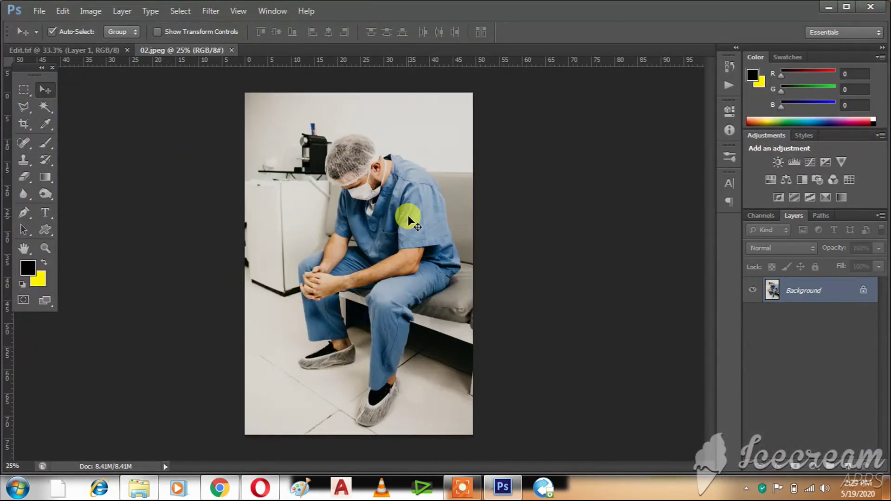
# Start a Pen tool path at the back of the far ankle and trace down around the heel of its shoe cover.
pyautogui.click(24, 213)
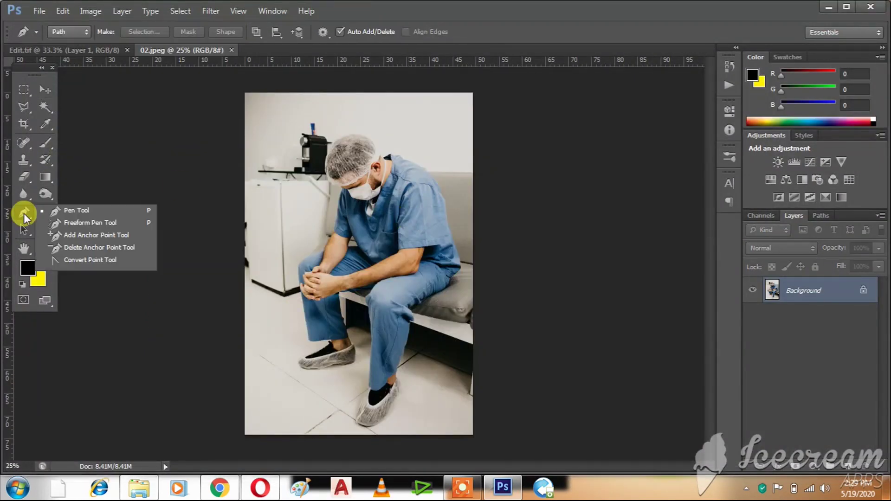
pyautogui.click(77, 213)
pyautogui.keyDown('ctrl'); pyautogui.click(333, 399); pyautogui.keyUp('ctrl')
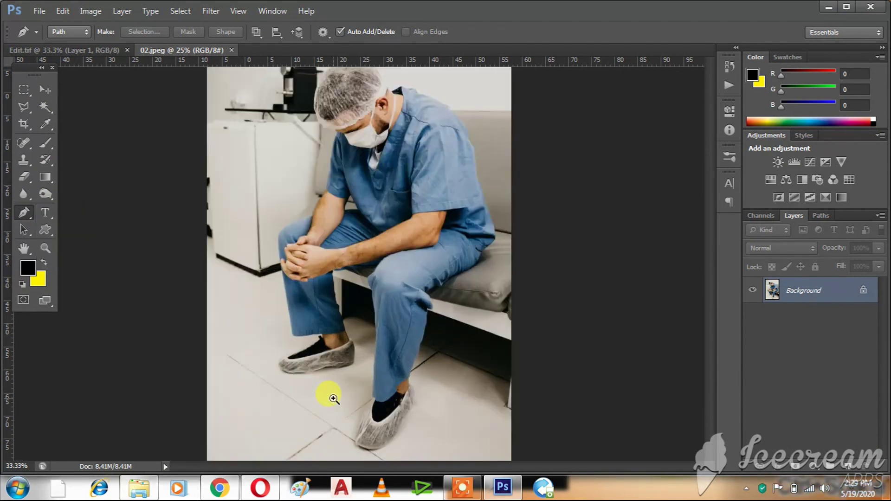
pyautogui.keyDown('ctrl'); pyautogui.click(334, 400); pyautogui.keyUp('ctrl')
pyautogui.keyDown('ctrl'); pyautogui.click(334, 399); pyautogui.keyUp('ctrl')
pyautogui.moveTo(395, 138); pyautogui.dragTo(387, 300)
pyautogui.moveTo(364, 116); pyautogui.dragTo(338, 423)
pyautogui.moveTo(377, 339); pyautogui.dragTo(361, 315)
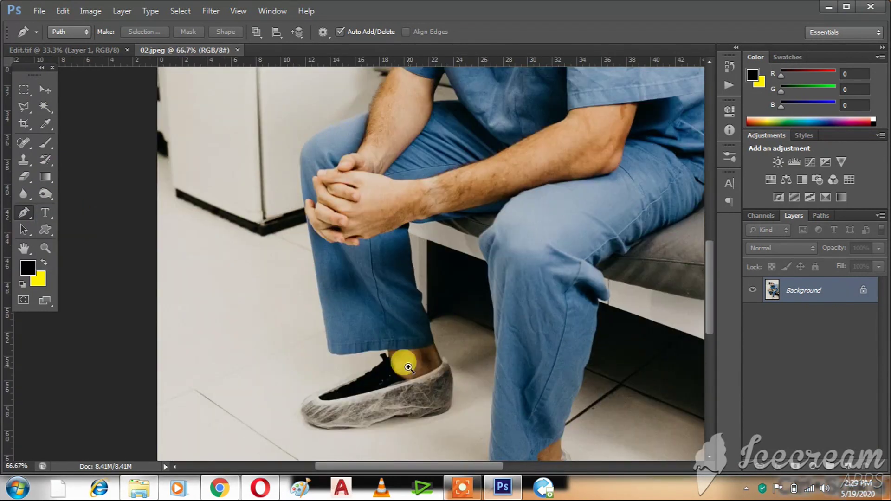
pyautogui.keyDown('ctrl'); pyautogui.click(403, 362); pyautogui.keyUp('ctrl')
pyautogui.keyDown('ctrl'); pyautogui.click(403, 362); pyautogui.keyUp('ctrl')
pyautogui.moveTo(437, 284); pyautogui.dragTo(372, 116)
pyautogui.click(452, 189)
pyautogui.click(478, 241)
pyautogui.moveTo(514, 294); pyautogui.dragTo(516, 333)
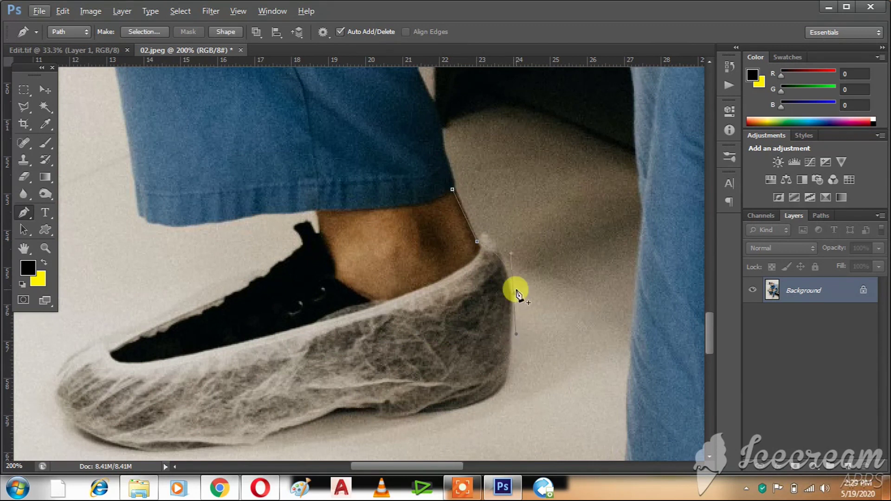
pyautogui.keyDown('alt'); pyautogui.click(509, 295); pyautogui.keyUp('alt')
pyautogui.click(506, 371)
# Continue the path along the sole of the far shoe cover and around its toe.
pyautogui.moveTo(421, 411); pyautogui.dragTo(325, 412)
pyautogui.keyDown('alt'); pyautogui.click(420, 412); pyautogui.keyUp('alt')
pyautogui.click(369, 409)
pyautogui.click(332, 408)
pyautogui.click(286, 426)
pyautogui.click(262, 436)
pyautogui.click(224, 442)
pyautogui.click(164, 444)
pyautogui.click(112, 441)
pyautogui.click(92, 435)
pyautogui.click(65, 421)
pyautogui.click(55, 386)
# Trace the path over the top of the far shoe and its tongue up to the trouser hem.
pyautogui.click(168, 315)
pyautogui.click(220, 296)
pyautogui.click(248, 279)
pyautogui.click(281, 258)
pyautogui.click(305, 242)
pyautogui.click(297, 225)
pyautogui.click(316, 232)
pyautogui.click(319, 211)
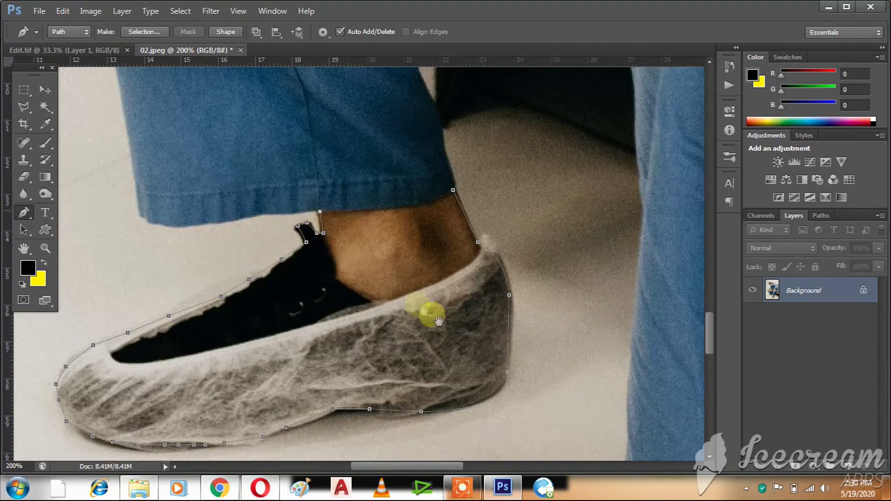
# Trace the path up the front edge of the far trouser leg, past the clasped hands and over the knee.
pyautogui.moveTo(277, 213); pyautogui.dragTo(388, 328)
pyautogui.moveTo(279, 159); pyautogui.dragTo(286, 266)
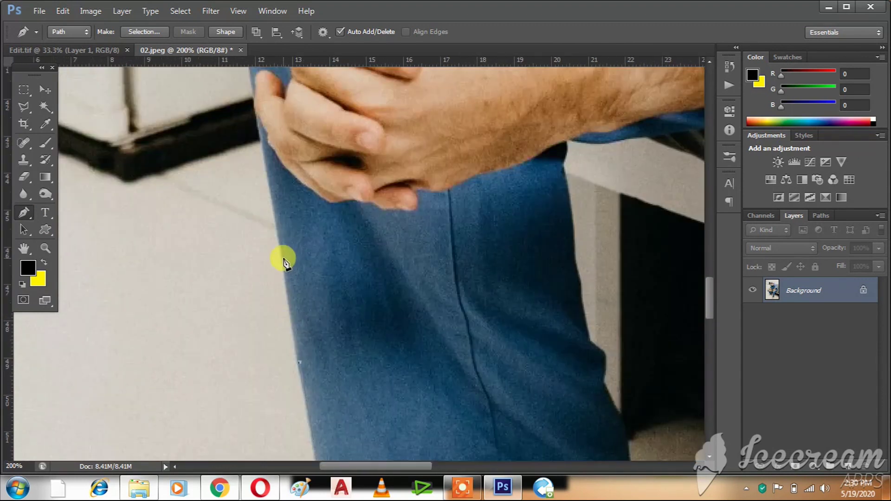
pyautogui.moveTo(265, 135); pyautogui.dragTo(272, 292)
pyautogui.moveTo(276, 219); pyautogui.dragTo(272, 257)
pyautogui.click(269, 254)
pyautogui.moveTo(341, 153); pyautogui.dragTo(426, 114)
pyautogui.keyDown('alt'); pyautogui.click(341, 153); pyautogui.keyUp('alt')
# Continue the path up the outer edge of the far forearm and around the sleeve cuff.
pyautogui.scroll(1, 447, 153)
pyautogui.moveTo(447, 153); pyautogui.dragTo(372, 330)
pyautogui.click(418, 250)
pyautogui.moveTo(472, 125); pyautogui.dragTo(378, 315)
pyautogui.click(407, 283)
pyautogui.click(436, 240)
pyautogui.click(448, 215)
pyautogui.click(442, 188)
pyautogui.click(445, 163)
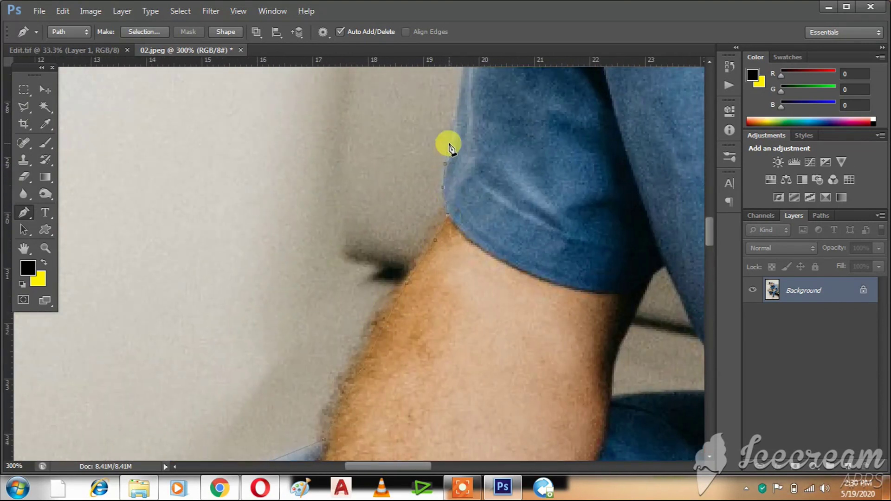
pyautogui.click(448, 143)
# Trace the path up the far sleeve and shoulder of the blue shirt to the face.
pyautogui.moveTo(446, 148); pyautogui.dragTo(369, 390)
pyautogui.click(394, 313)
pyautogui.click(399, 256)
pyautogui.click(403, 204)
pyautogui.moveTo(360, 232); pyautogui.dragTo(267, 428)
pyautogui.click(326, 281)
pyautogui.click(343, 223)
pyautogui.click(356, 177)
pyautogui.click(366, 151)
pyautogui.click(368, 135)
# Trace the path from the face along the lower edge of the surgical cap.
pyautogui.moveTo(357, 119); pyautogui.dragTo(357, 349)
pyautogui.click(346, 350)
pyautogui.click(310, 334)
pyautogui.click(261, 312)
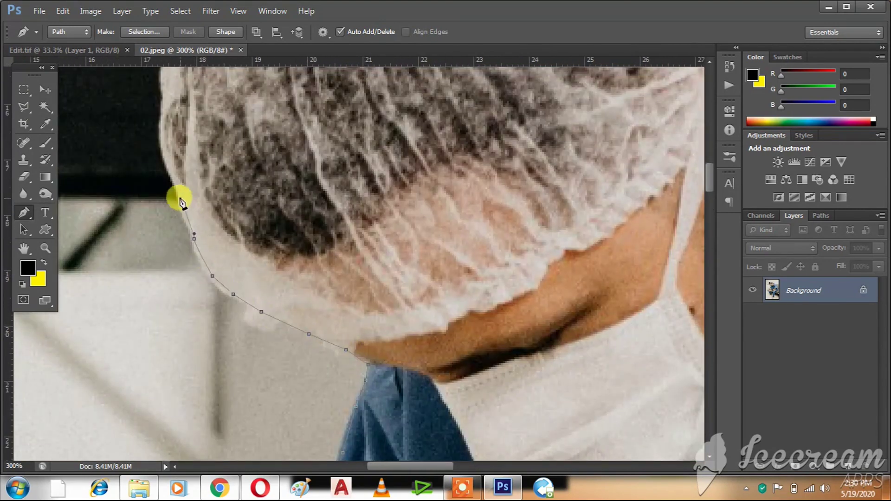
pyautogui.click(180, 199)
# Curve the path up the front of the surgical cap.
pyautogui.moveTo(180, 192); pyautogui.dragTo(250, 391)
pyautogui.moveTo(234, 304); pyautogui.dragTo(238, 268)
pyautogui.keyDown('alt'); pyautogui.click(234, 304); pyautogui.keyUp('alt')
pyautogui.moveTo(259, 162); pyautogui.dragTo(252, 184)
pyautogui.keyDown('alt'); pyautogui.click(259, 163); pyautogui.keyUp('alt')
pyautogui.moveTo(298, 103); pyautogui.dragTo(273, 312)
# Curve the path over the crown and back of the surgical cap to the neck and shirt collar.
pyautogui.hotkey('ctrl', '-')
pyautogui.moveTo(420, 185); pyautogui.dragTo(523, 164)
pyautogui.keyDown('alt'); pyautogui.click(419, 185); pyautogui.keyUp('alt')
pyautogui.moveTo(617, 213); pyautogui.dragTo(458, 187)
pyautogui.moveTo(560, 284); pyautogui.dragTo(564, 290)
pyautogui.keyDown('alt'); pyautogui.click(477, 196); pyautogui.keyUp('alt')
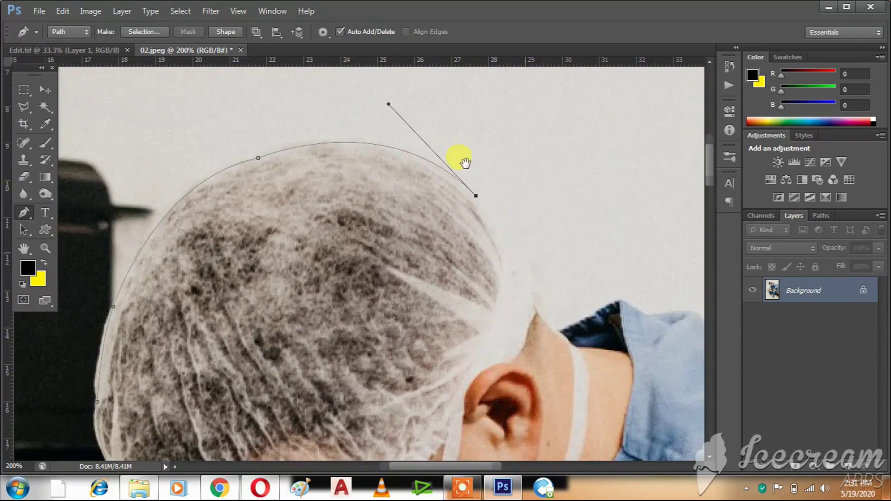
pyautogui.moveTo(472, 176); pyautogui.dragTo(411, 87)
pyautogui.moveTo(474, 223); pyautogui.dragTo(464, 267)
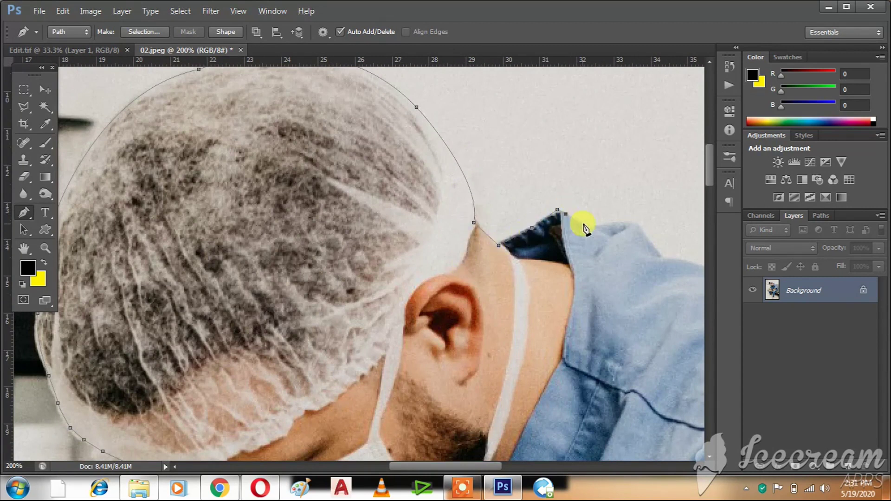
# Continue the path from the collar over the shoulder and down the upper back of the shirt.
pyautogui.moveTo(652, 254); pyautogui.dragTo(371, 121)
pyautogui.click(496, 170)
pyautogui.click(551, 205)
pyautogui.moveTo(554, 209); pyautogui.dragTo(335, 120)
pyautogui.click(390, 169)
pyautogui.click(439, 237)
pyautogui.click(465, 315)
pyautogui.click(474, 334)
# Trace the path down the lower back of the shirt towards its hem.
pyautogui.moveTo(469, 356); pyautogui.dragTo(381, 129)
pyautogui.click(412, 181)
pyautogui.click(458, 399)
pyautogui.moveTo(453, 430); pyautogui.dragTo(378, 183)
pyautogui.click(428, 295)
pyautogui.click(442, 340)
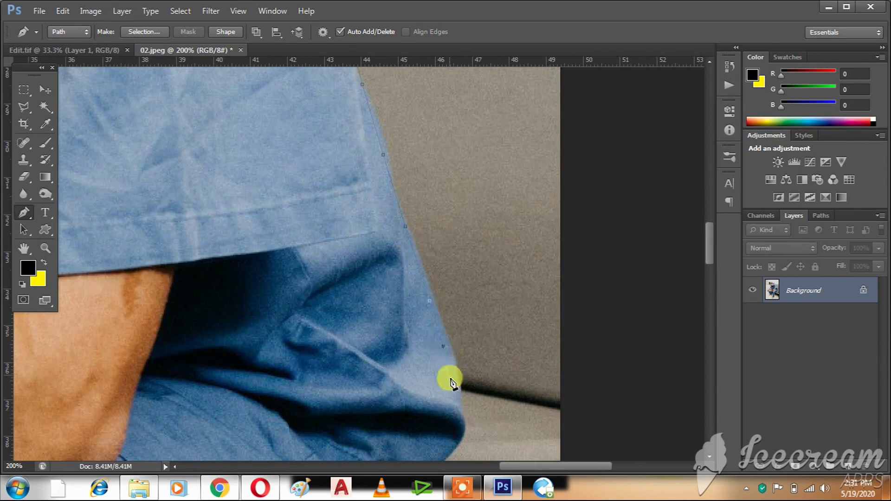
pyautogui.click(449, 373)
# Continue the path around the shirt hem at the hip and along the seat of the trousers.
pyautogui.moveTo(449, 426); pyautogui.dragTo(435, 223)
pyautogui.click(435, 223)
pyautogui.click(419, 256)
pyautogui.click(377, 295)
pyautogui.click(356, 316)
pyautogui.click(347, 338)
pyautogui.click(331, 364)
pyautogui.click(311, 388)
pyautogui.click(283, 405)
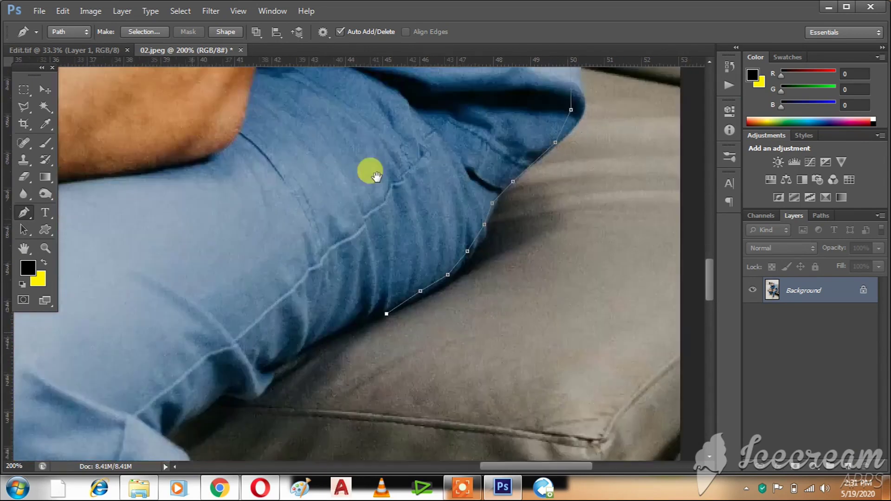
# Trace the path along the underside of the near thigh towards the knee bend.
pyautogui.click(348, 312)
pyautogui.click(312, 343)
pyautogui.click(274, 351)
pyautogui.click(231, 382)
pyautogui.click(215, 397)
# Trace the path around the knee bend and down the back of the near calf.
pyautogui.moveTo(226, 418); pyautogui.dragTo(294, 235)
pyautogui.click(301, 235)
pyautogui.click(310, 295)
pyautogui.click(295, 307)
pyautogui.click(291, 335)
pyautogui.click(287, 355)
pyautogui.click(287, 373)
pyautogui.click(286, 392)
pyautogui.click(283, 415)
# Continue the path down the back of the near trouser leg towards its cuff.
pyautogui.moveTo(264, 424); pyautogui.dragTo(308, 158)
pyautogui.click(315, 180)
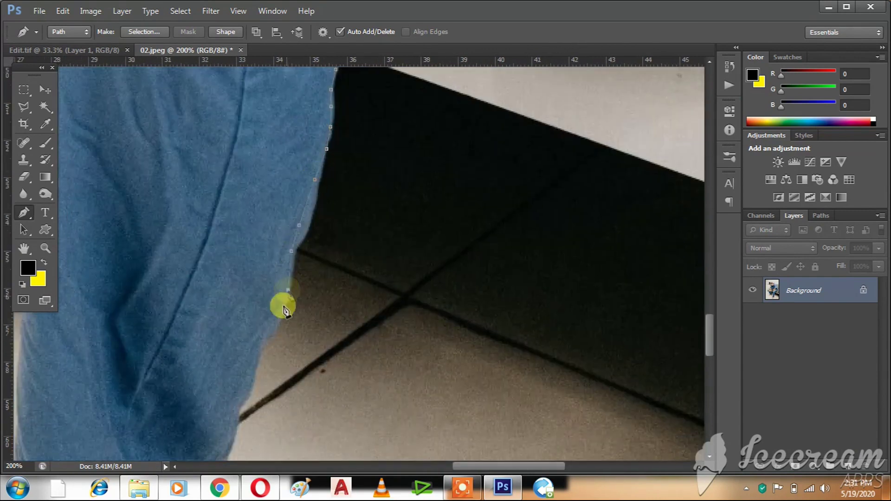
pyautogui.moveTo(249, 339); pyautogui.dragTo(344, 252)
pyautogui.click(354, 245)
pyautogui.click(345, 269)
pyautogui.click(336, 292)
pyautogui.click(331, 309)
pyautogui.click(322, 341)
pyautogui.click(316, 361)
# Carry the path past the cuff and ankle and along the outer side of the near shoe cover.
pyautogui.moveTo(310, 370); pyautogui.dragTo(310, 216)
pyautogui.moveTo(352, 284); pyautogui.dragTo(401, 207)
pyautogui.keyDown('alt'); pyautogui.click(352, 284); pyautogui.keyUp('alt')
pyautogui.click(400, 203)
pyautogui.click(383, 260)
pyautogui.click(371, 280)
pyautogui.click(353, 308)
pyautogui.click(343, 324)
# Trace the path around the toe of the near shoe cover and up its inner side.
pyautogui.moveTo(320, 351); pyautogui.dragTo(421, 166)
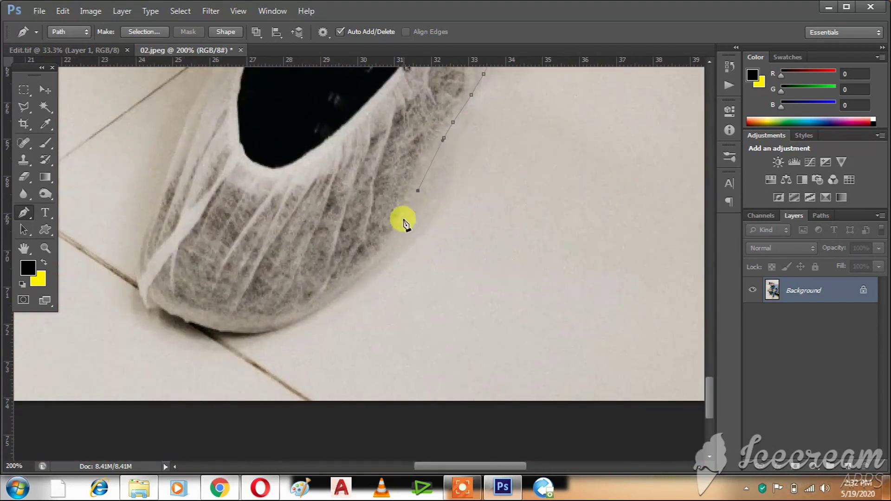
pyautogui.click(298, 321)
pyautogui.click(258, 328)
pyautogui.click(172, 311)
pyautogui.click(141, 295)
pyautogui.click(134, 269)
pyautogui.click(147, 229)
pyautogui.click(170, 178)
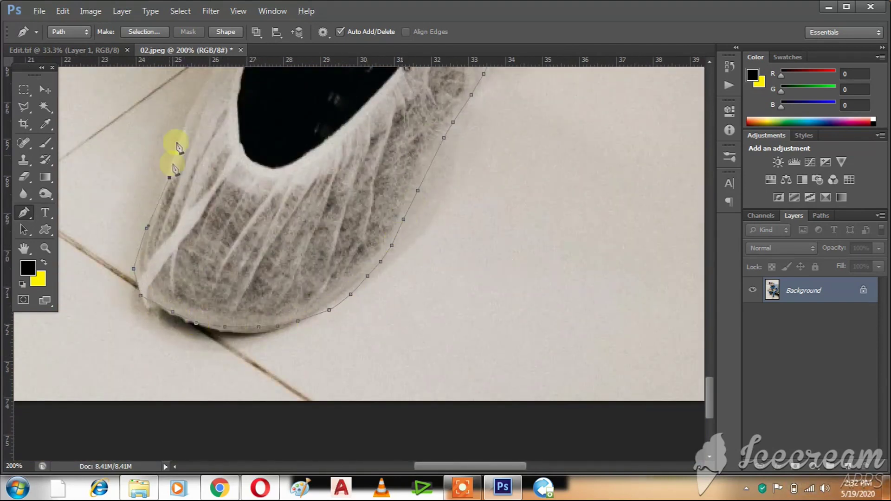
# Continue the path up from the near shoe cover along the shin to just below the knee.
pyautogui.moveTo(180, 136); pyautogui.dragTo(267, 276)
pyautogui.moveTo(330, 94); pyautogui.dragTo(393, 358)
pyautogui.click(401, 283)
pyautogui.click(411, 210)
pyautogui.click(406, 172)
pyautogui.click(402, 127)
pyautogui.moveTo(401, 130); pyautogui.dragTo(397, 307)
pyautogui.click(397, 239)
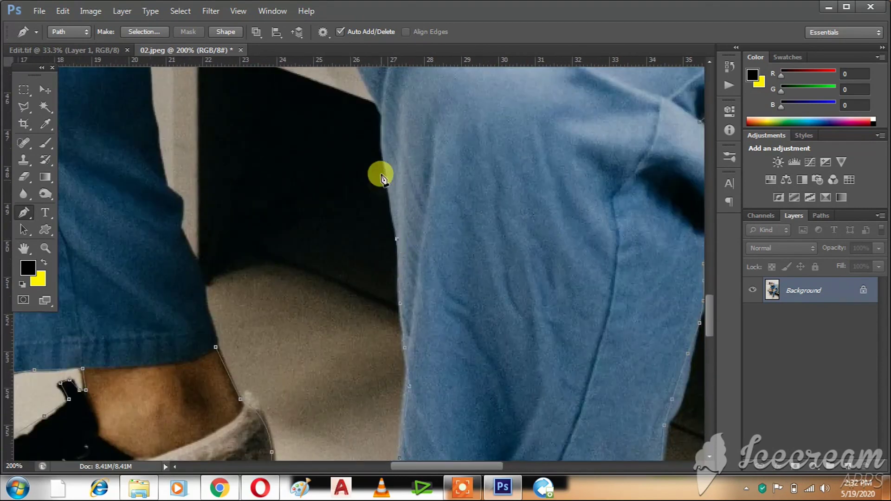
pyautogui.click(380, 103)
# Trace the path around the front of the near knee up to the shirt beneath the forearm.
pyautogui.moveTo(379, 103); pyautogui.dragTo(356, 335)
pyautogui.click(344, 307)
pyautogui.click(344, 285)
pyautogui.click(347, 266)
pyautogui.click(358, 247)
pyautogui.click(369, 227)
pyautogui.click(377, 211)
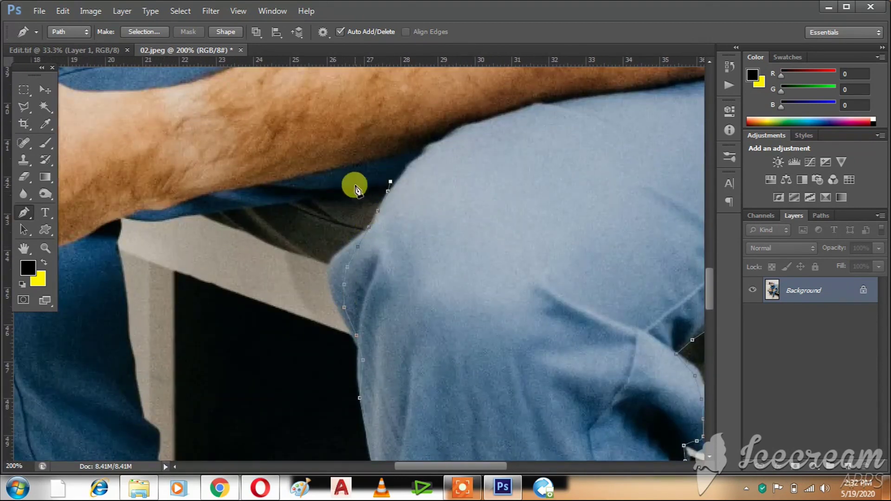
# Run the path along the shirt edge beneath the forearm to the back of the far leg.
pyautogui.click(205, 207)
pyautogui.click(171, 217)
pyautogui.click(148, 218)
pyautogui.click(128, 217)
pyautogui.click(120, 227)
pyautogui.click(115, 241)
pyautogui.click(119, 264)
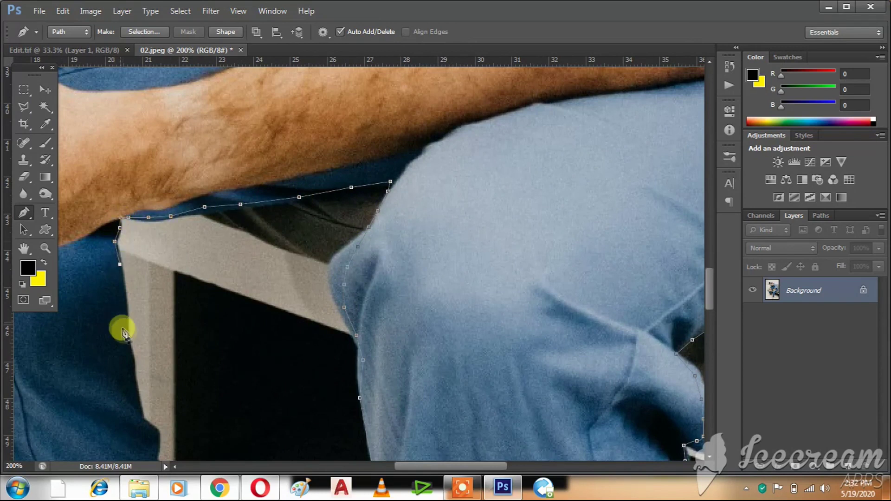
# Trace the path down the back of the far trouser leg and close it at the cuff.
pyautogui.click(128, 338)
pyautogui.click(128, 351)
pyautogui.click(131, 363)
pyautogui.click(135, 388)
pyautogui.click(136, 406)
pyautogui.click(140, 418)
pyautogui.moveTo(140, 419); pyautogui.dragTo(153, 230)
pyautogui.click(169, 271)
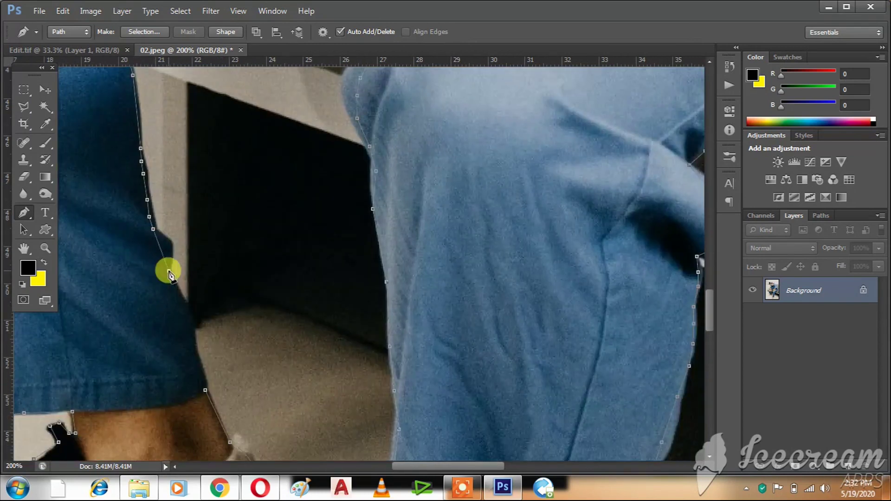
pyautogui.click(206, 390)
# Convert the closed path into a new anti-aliased selection with a 2-pixel feather radius.
pyautogui.rightClick(206, 391)
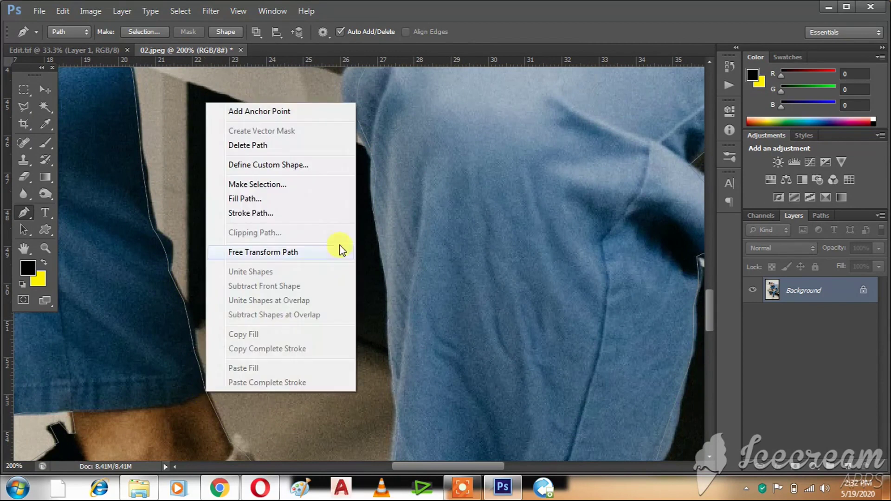
pyautogui.click(283, 182)
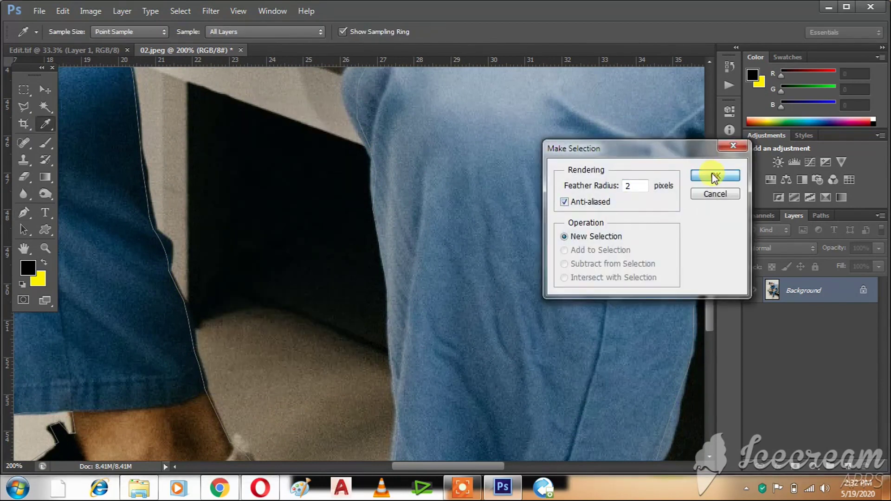
pyautogui.click(715, 178)
pyautogui.rightClick(123, 281)
pyautogui.click(183, 74)
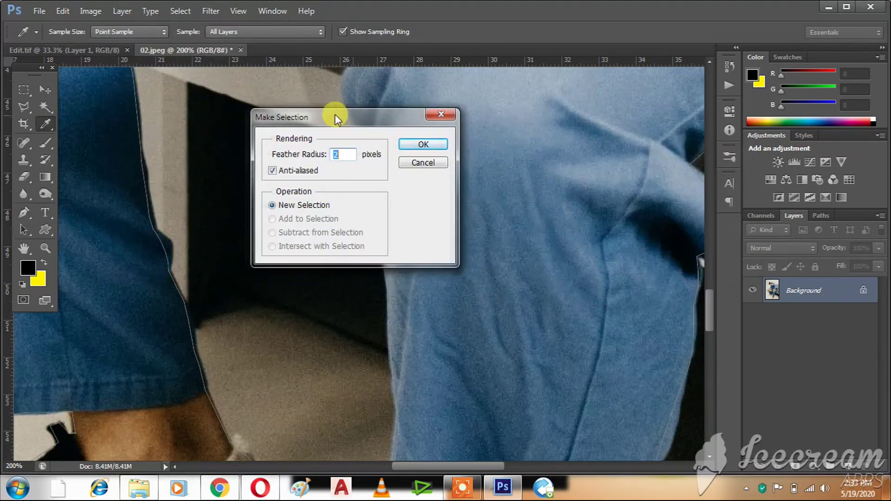
pyautogui.click(410, 148)
# Copy the selected medic to a new layer and hide the Background layer.
pyautogui.scroll(-5, 408, 149)
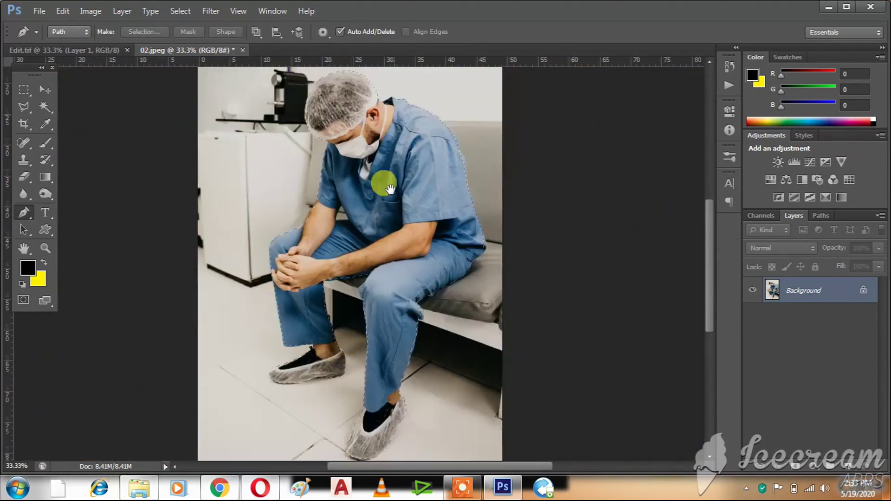
pyautogui.hotkey('ctrl', 'j')
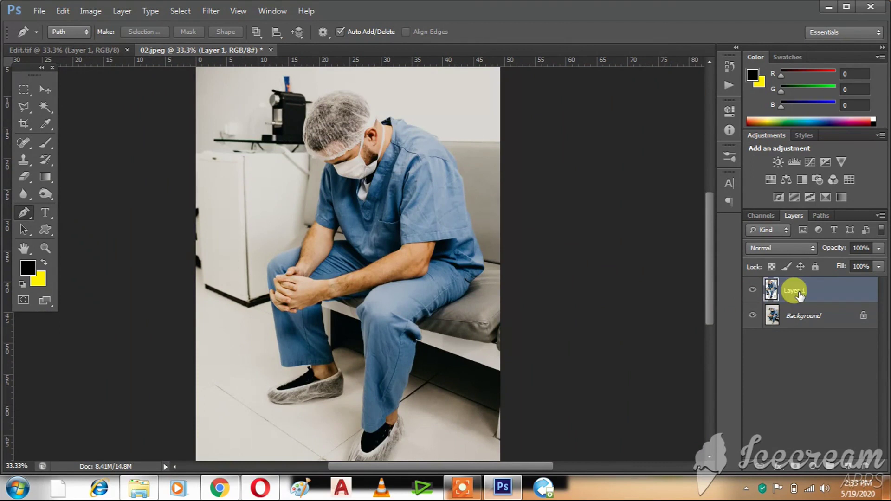
pyautogui.click(752, 316)
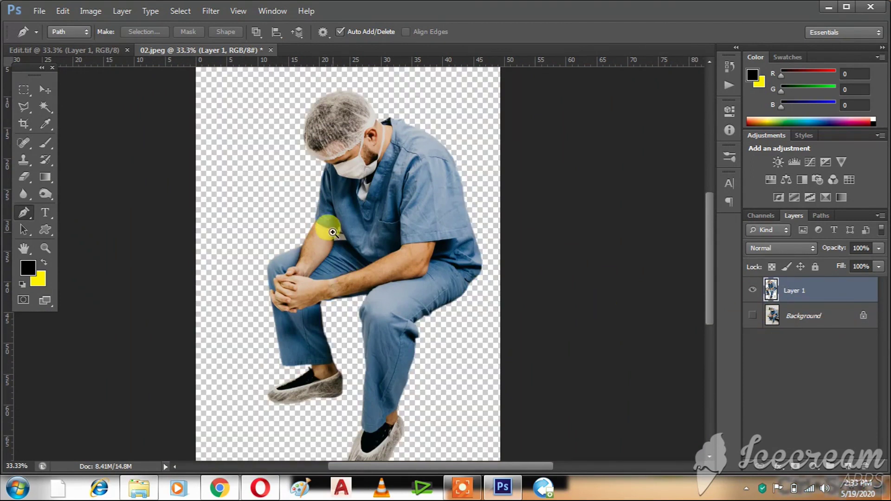
# Outline the leftover background gap between the medic's upper arm and torso with a Pen tool path.
pyautogui.scroll(5, 324, 259)
pyautogui.click(364, 164)
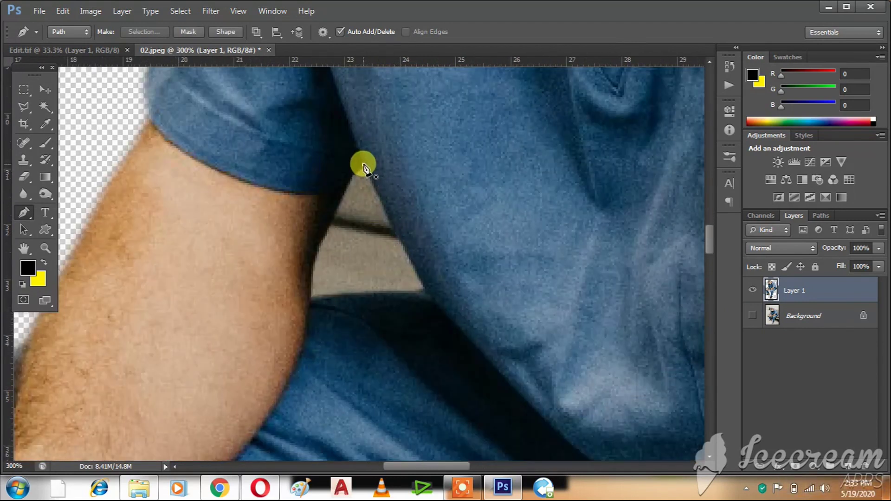
pyautogui.click(374, 179)
pyautogui.click(391, 216)
pyautogui.click(406, 245)
pyautogui.click(422, 282)
pyautogui.click(428, 294)
pyautogui.click(371, 296)
pyautogui.click(329, 297)
pyautogui.click(308, 299)
pyautogui.click(308, 267)
pyautogui.click(317, 243)
pyautogui.click(342, 191)
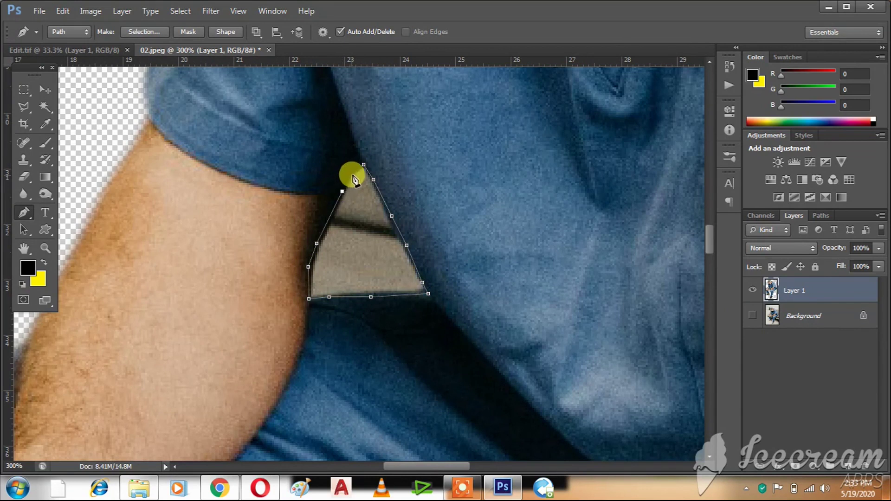
# Turn the gap path into a selection with a 2-pixel feather, delete its contents and deselect.
pyautogui.rightClick(381, 205)
pyautogui.click(519, 264)
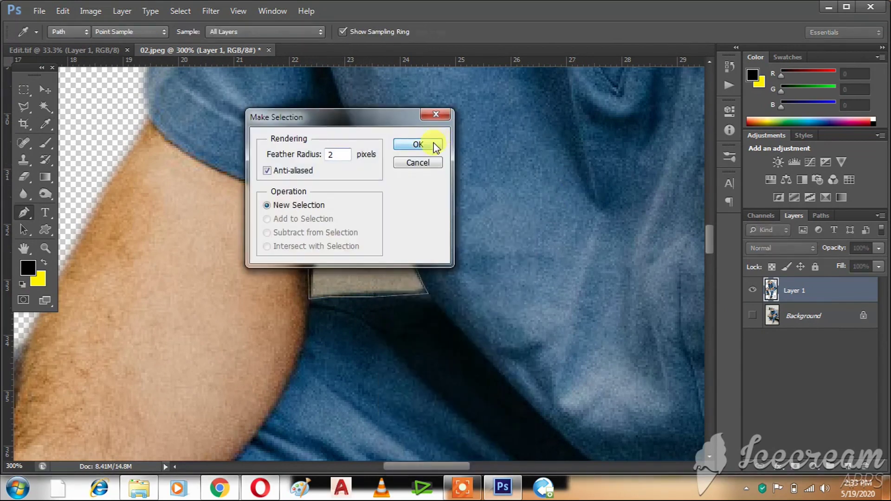
pyautogui.click(432, 144)
pyautogui.press('Delete')
pyautogui.hotkey('ctrl', 'd')
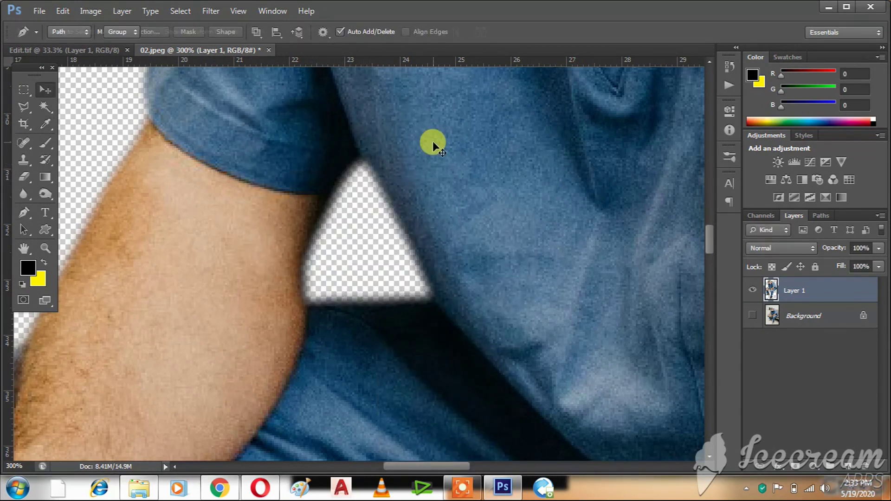
# Save the medic cutout as the TIFF file 02.tif with no image compression and RLE layer compression.
pyautogui.press('v')
pyautogui.hotkey('ctrl', '-')
pyautogui.hotkey('ctrl', '-')
pyautogui.hotkey('ctrl', '-')
pyautogui.hotkey('ctrl', '-')
pyautogui.hotkey('ctrl', '-')
pyautogui.moveTo(440, 255)
pyautogui.mouseDown()
pyautogui.moveTo(387, 145)
pyautogui.moveTo(392, 192)
pyautogui.moveTo(437, 246)
pyautogui.mouseUp()
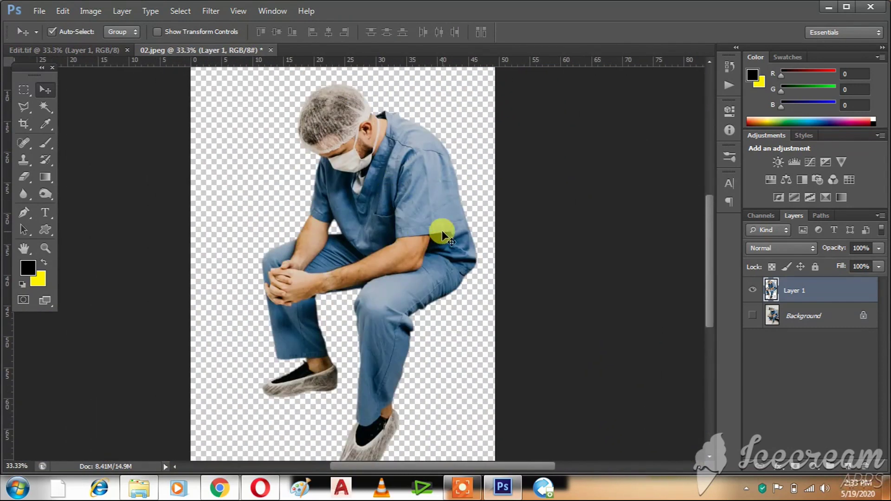
pyautogui.hotkey('shift', 'ctrl', 's')
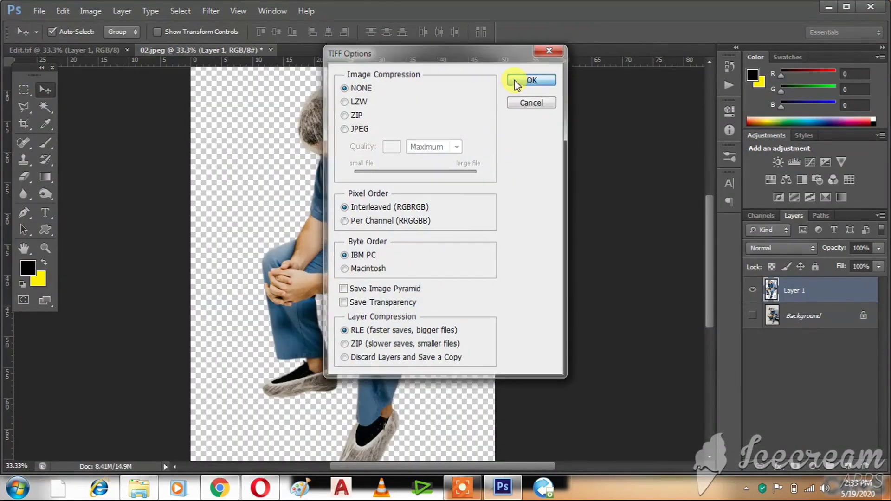
pyautogui.click(514, 80)
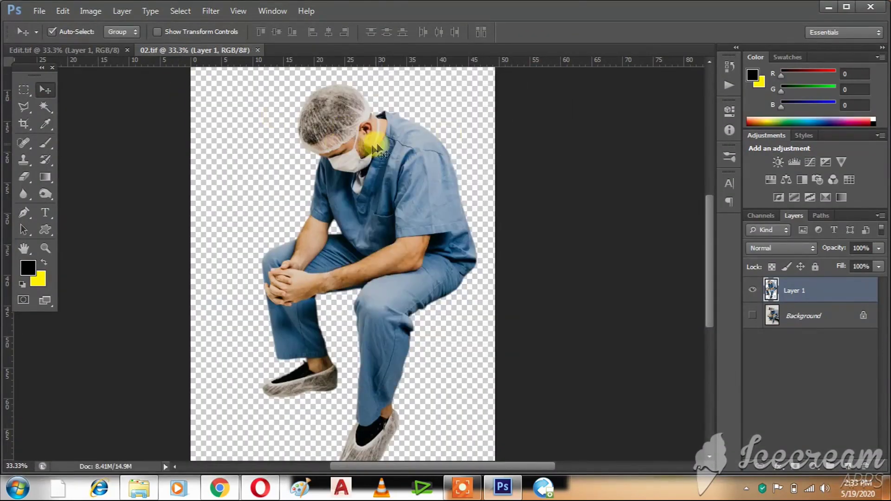
# Copy the medic cutout into Edit.tif and transform it to about 46.56% scale, flipped horizontally.
pyautogui.moveTo(352, 150); pyautogui.dragTo(288, 222)
pyautogui.hotkey('ctrl', 't')
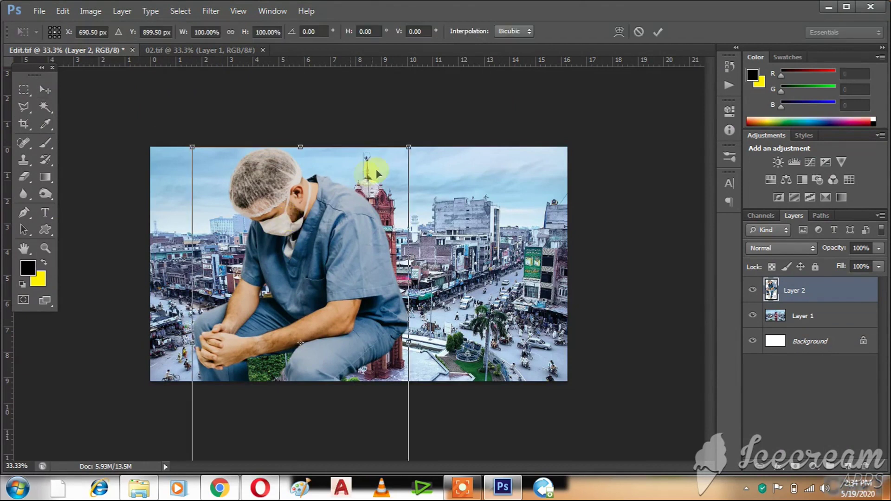
pyautogui.moveTo(407, 147); pyautogui.dragTo(316, 251)
pyautogui.rightClick(326, 353)
pyautogui.click(346, 330)
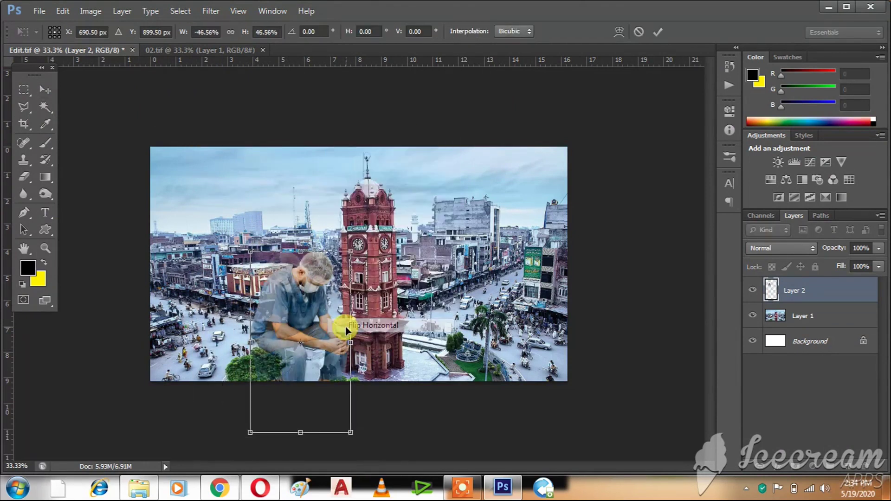
# Position the medic in front of the buildings beside the clock tower, shrink him slightly and apply the transform.
pyautogui.hotkey('ctrl', '+')
pyautogui.moveTo(271, 293); pyautogui.dragTo(244, 174)
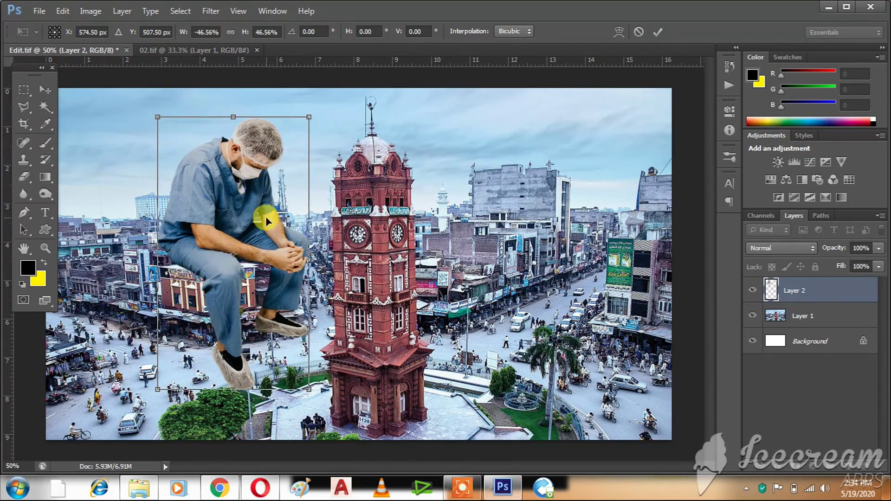
pyautogui.moveTo(307, 117); pyautogui.dragTo(295, 123)
pyautogui.doubleClick(245, 314)
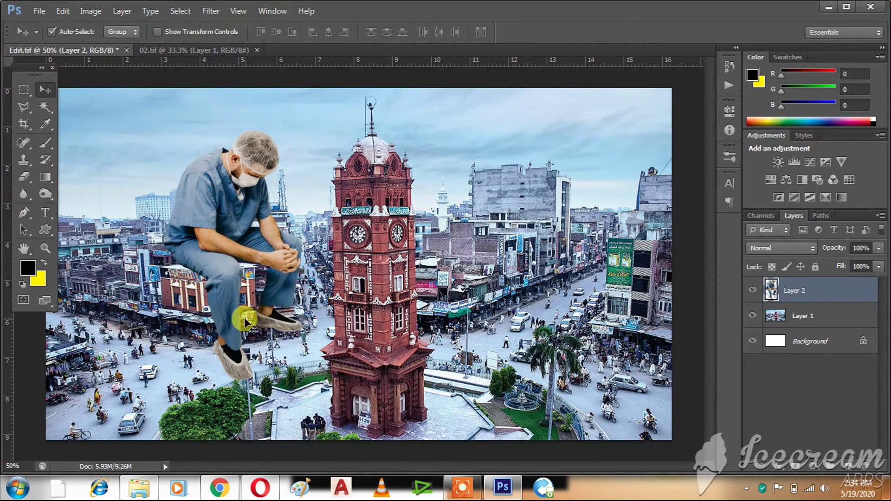
# Create a new empty layer above the medic layer.
pyautogui.hotkey('ctrl', '1')
pyautogui.moveTo(330, 213); pyautogui.dragTo(333, 186)
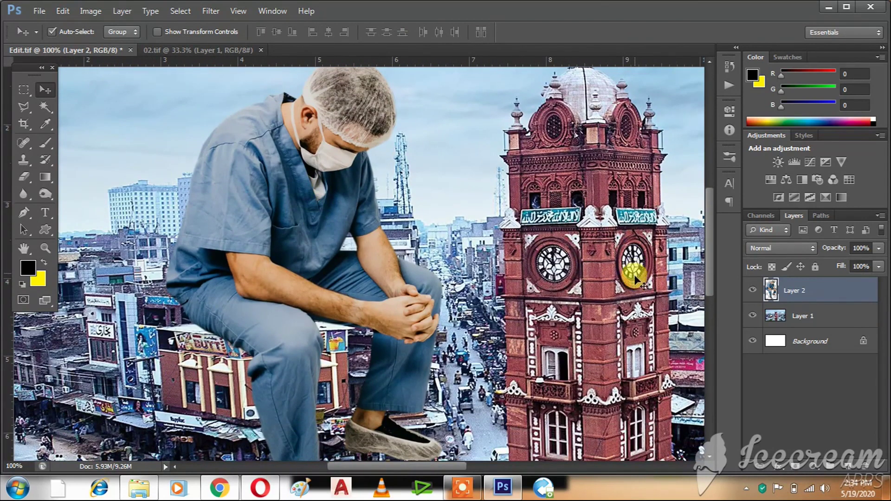
pyautogui.click(636, 288)
pyautogui.hotkey('alt', ']')
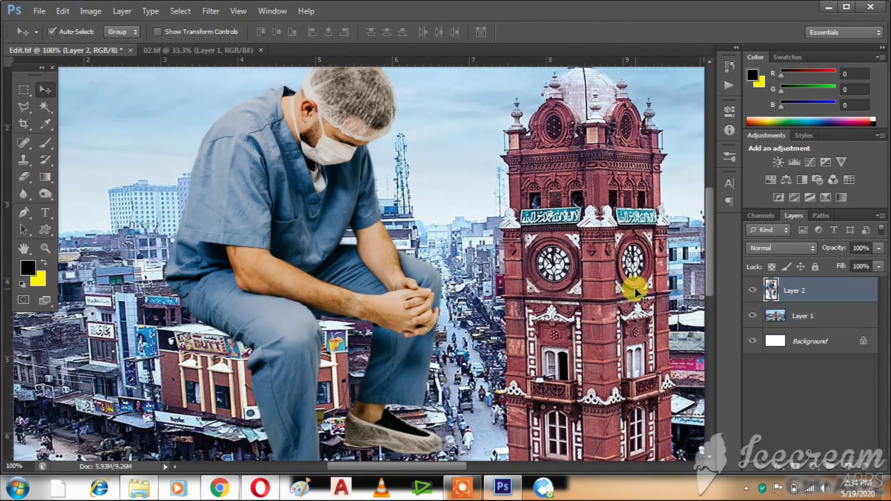
pyautogui.hotkey('ctrl', 'shift', 'n')
pyautogui.press('Return')
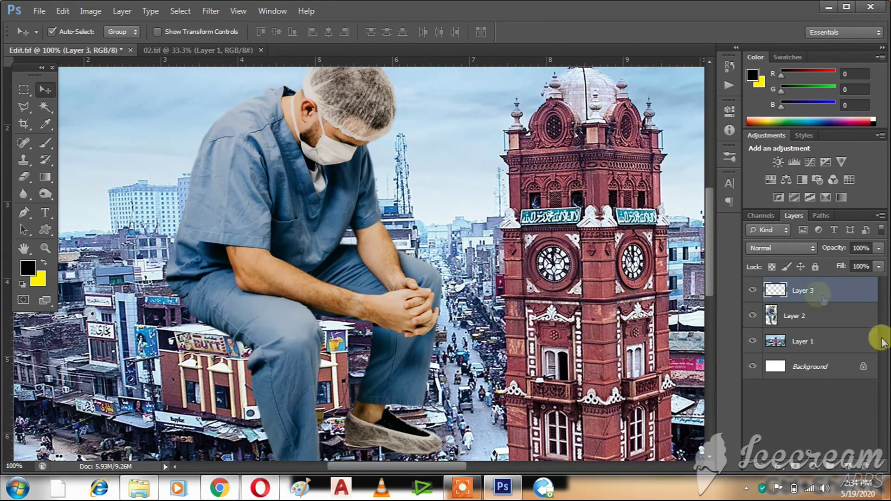
# Move the medic layer above the new empty layer and make the empty layer active.
pyautogui.click(797, 316)
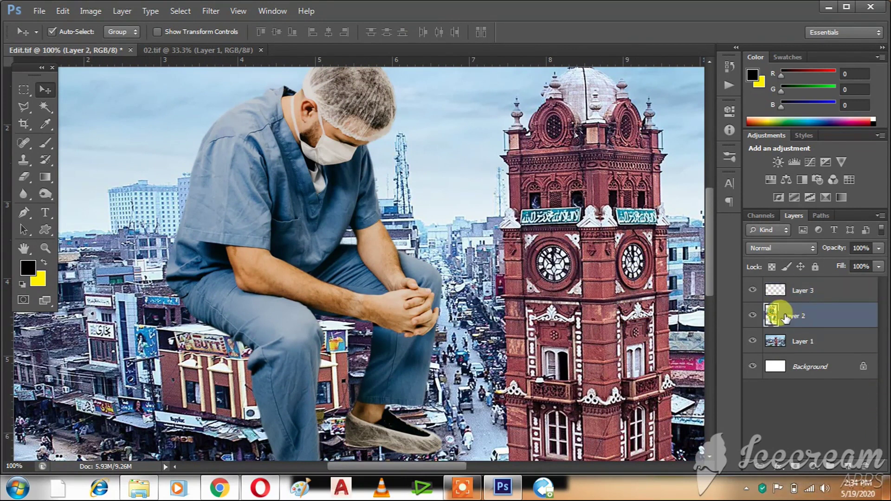
pyautogui.moveTo(795, 317); pyautogui.dragTo(786, 293)
pyautogui.click(796, 313)
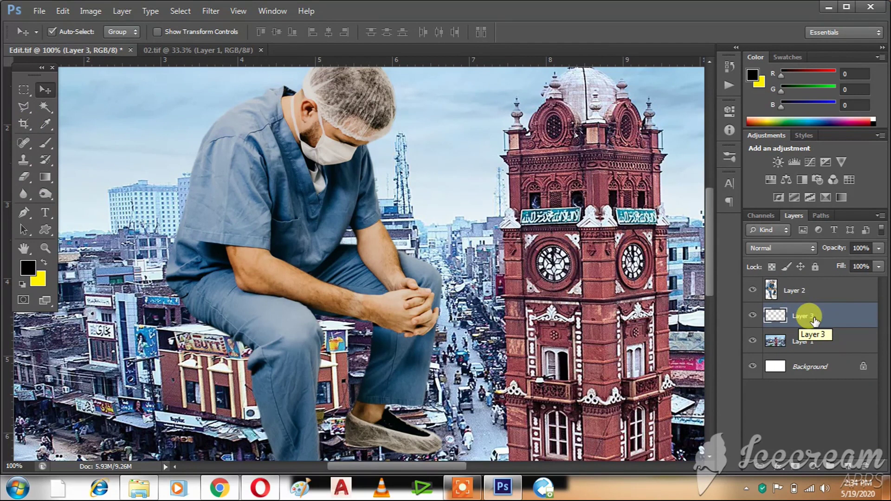
# Choose the Brush tool for the empty layer and confirm black as the foreground colour.
pyautogui.press('b')
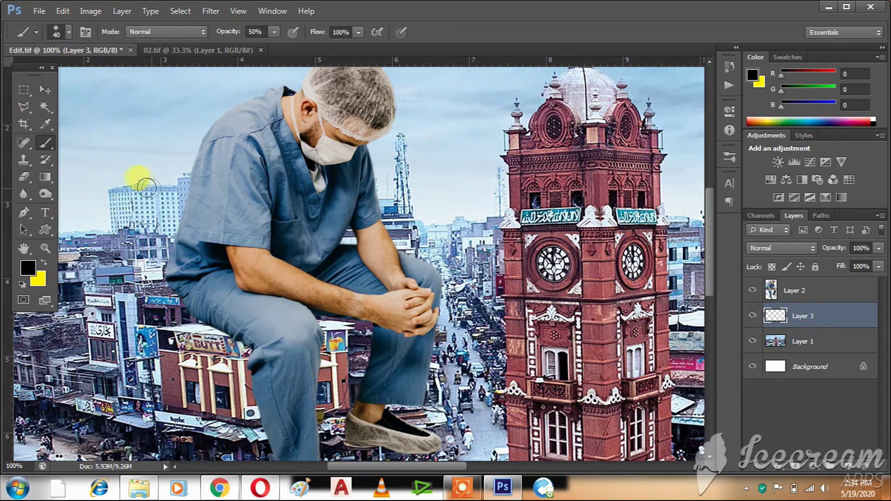
pyautogui.rightClick(48, 144)
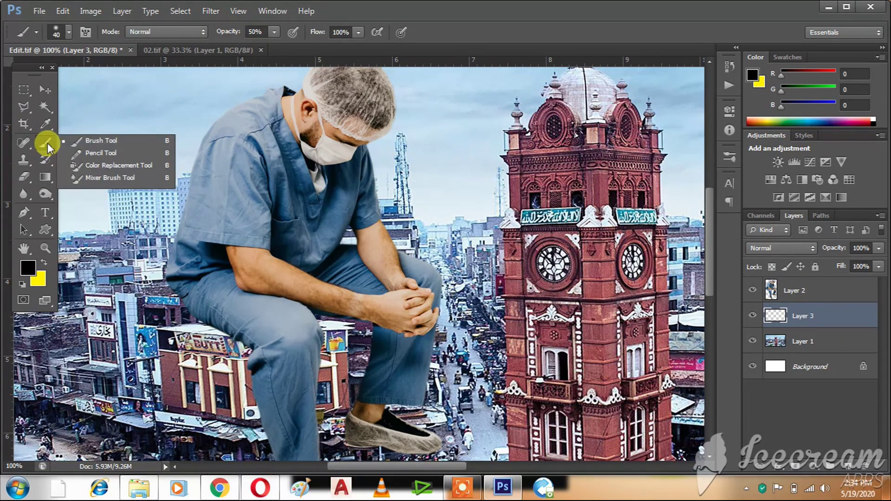
pyautogui.click(81, 142)
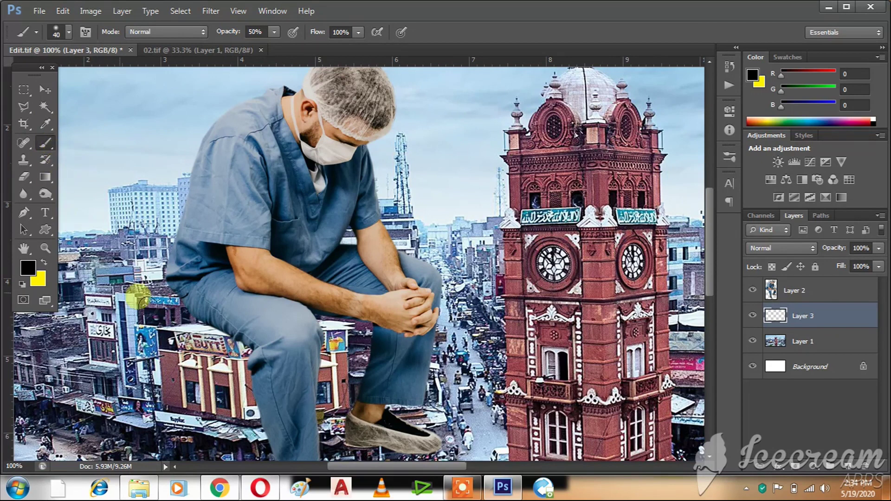
pyautogui.moveTo(189, 260); pyautogui.dragTo(159, 175)
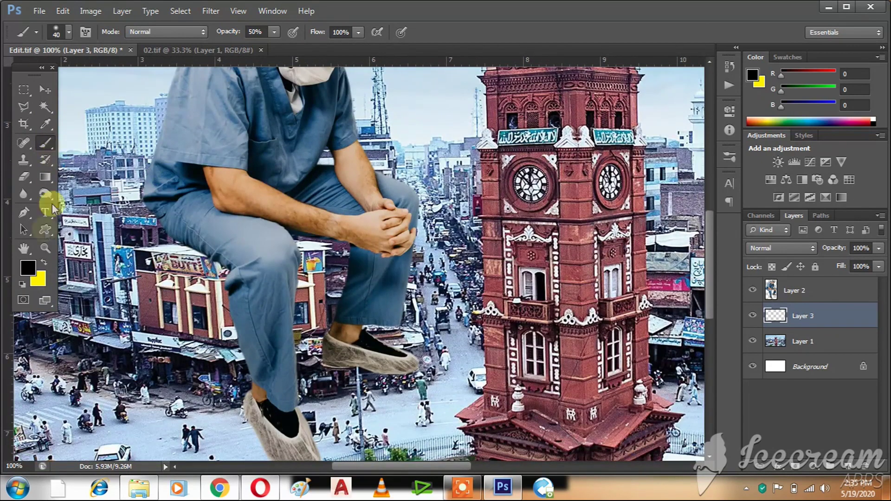
pyautogui.click(27, 265)
pyautogui.click(786, 209)
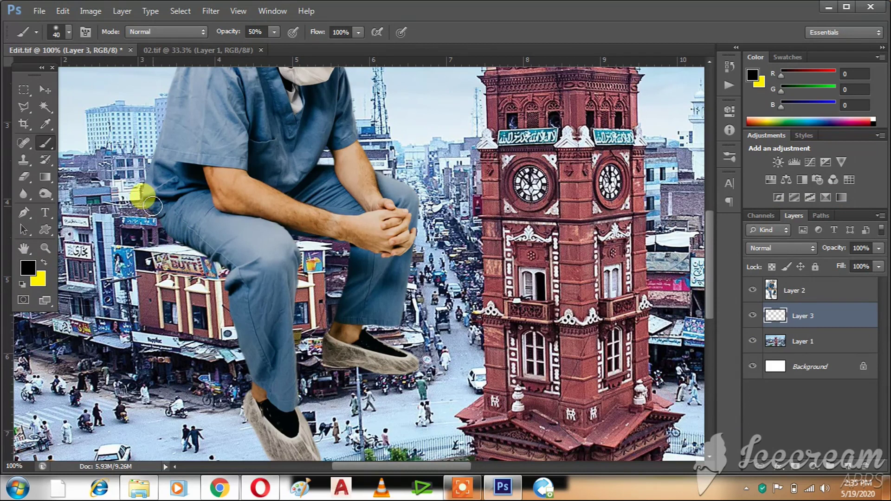
# Paint a soft black shadow at 50% opacity behind the medic's thighs, legs and lower shoe on the empty layer.
pyautogui.moveTo(179, 237)
pyautogui.mouseDown()
pyautogui.moveTo(217, 258)
pyautogui.moveTo(235, 310)
pyautogui.mouseUp()
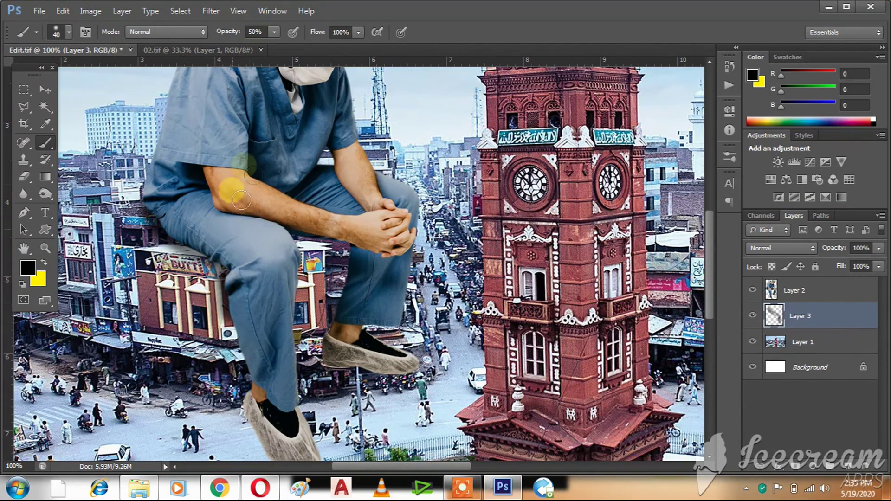
pyautogui.moveTo(301, 244)
pyautogui.mouseDown()
pyautogui.moveTo(322, 236)
pyautogui.moveTo(293, 233)
pyautogui.moveTo(338, 240)
pyautogui.moveTo(335, 260)
pyautogui.mouseUp()
pyautogui.moveTo(288, 359); pyautogui.dragTo(266, 263)
pyautogui.hotkey('ctrl', '+')
pyautogui.moveTo(230, 364); pyautogui.dragTo(320, 261)
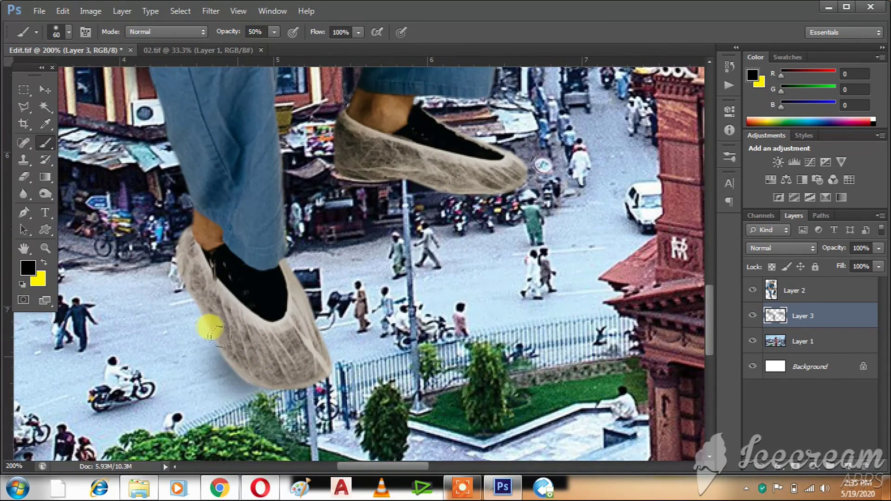
# Paint a soft black shadow on the street below the medic's raised shoe with a 60 px brush and save the document.
pyautogui.press(']')
pyautogui.press(']')
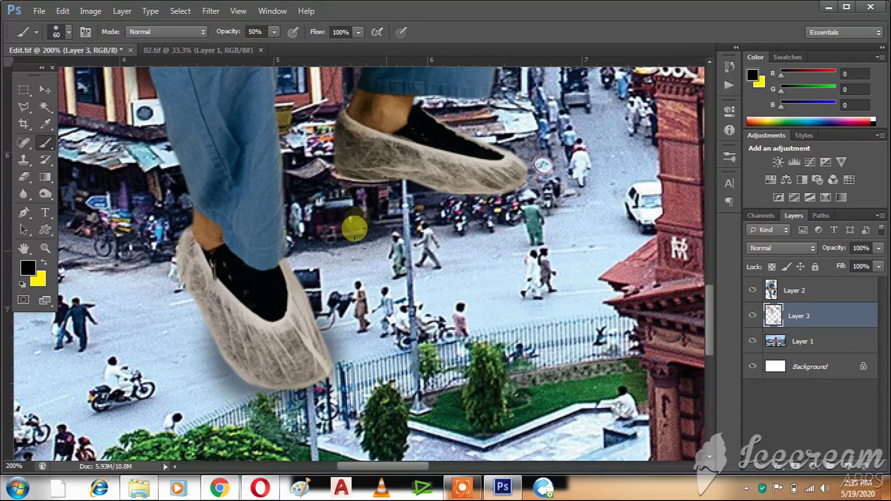
pyautogui.moveTo(358, 243); pyautogui.dragTo(501, 250)
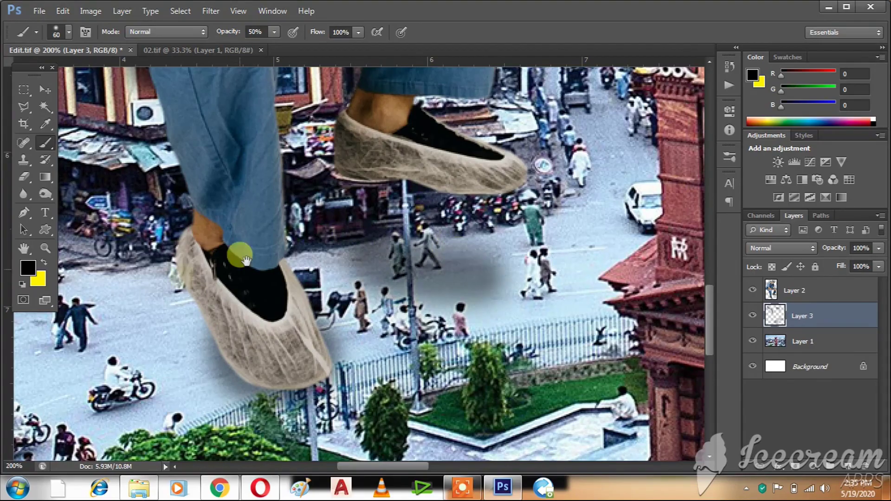
pyautogui.scroll(10, 384, 227)
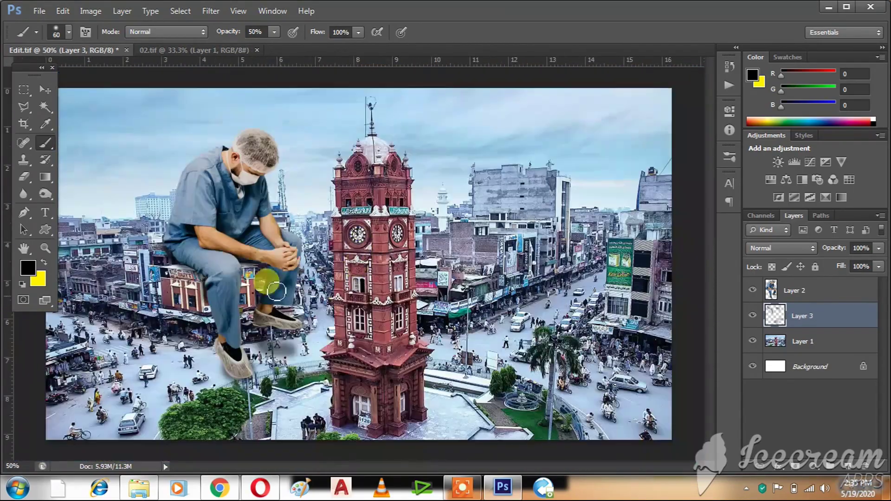
pyautogui.keyDown('ctrl'); pyautogui.click(226, 267); pyautogui.keyUp('ctrl')
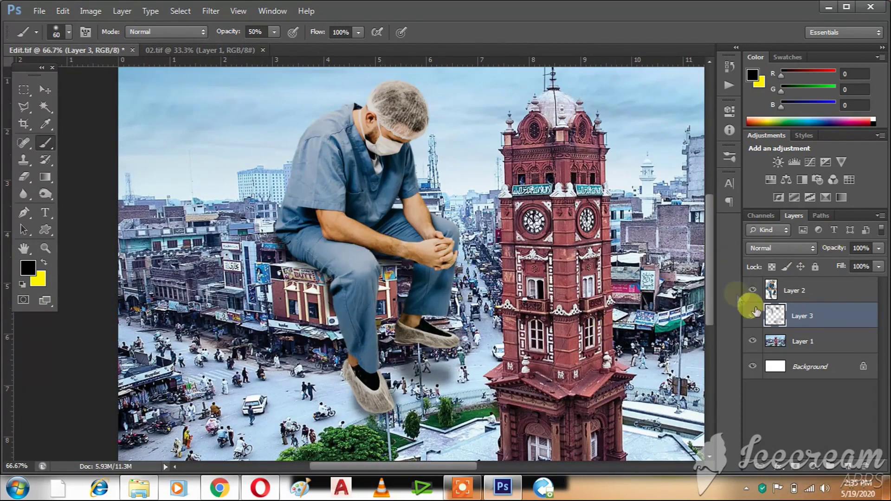
pyautogui.press('v')
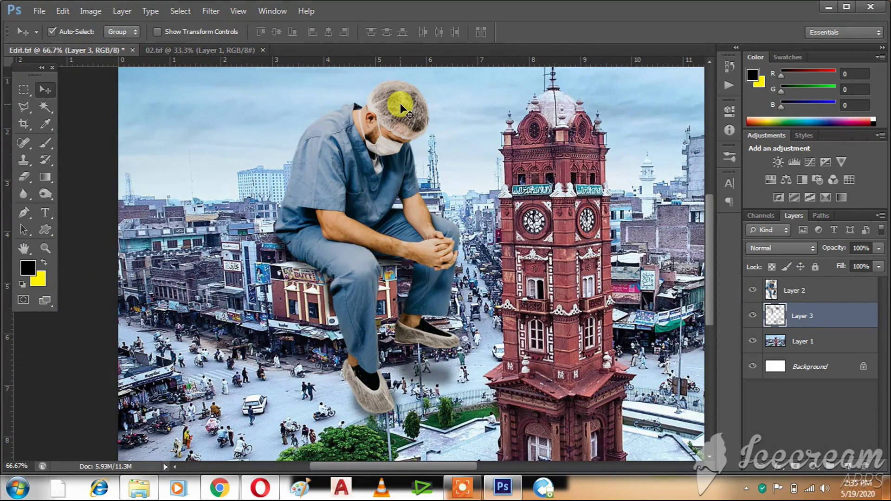
pyautogui.hotkey('ctrl', 's')
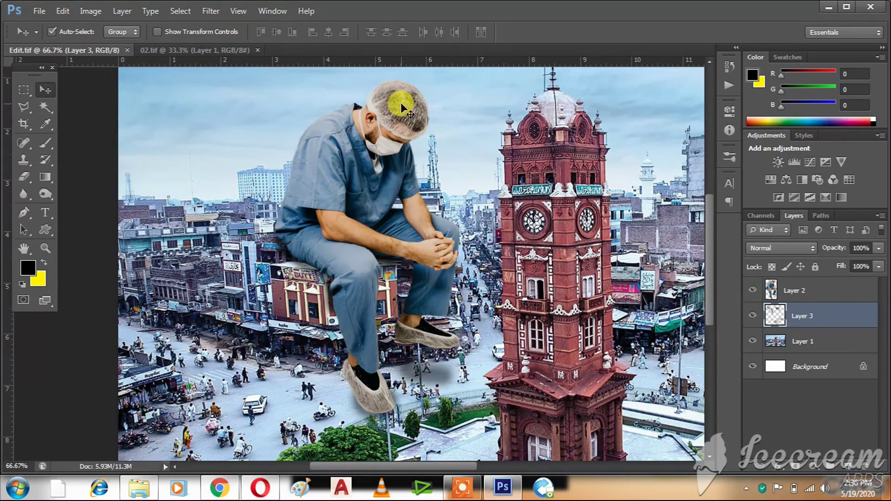
pyautogui.moveTo(368, 132); pyautogui.dragTo(332, 225)
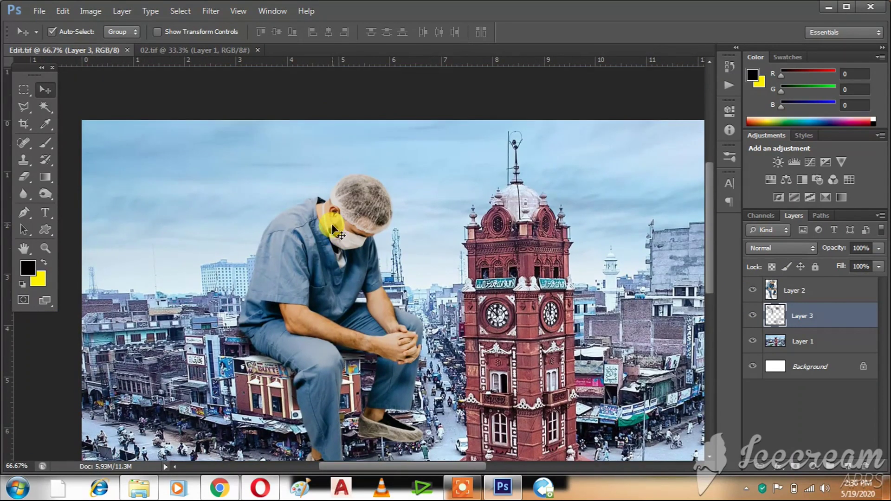
pyautogui.rightClick(25, 95)
pyautogui.click(54, 100)
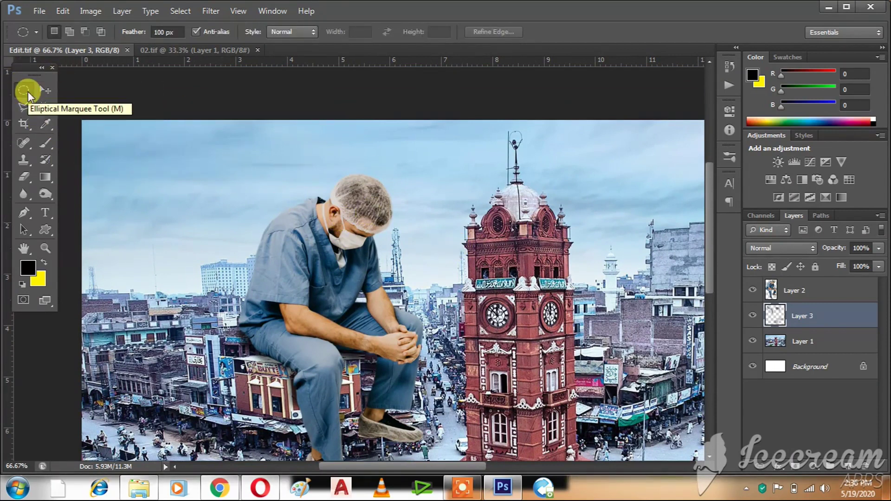
pyautogui.rightClick(28, 91)
pyautogui.click(68, 102)
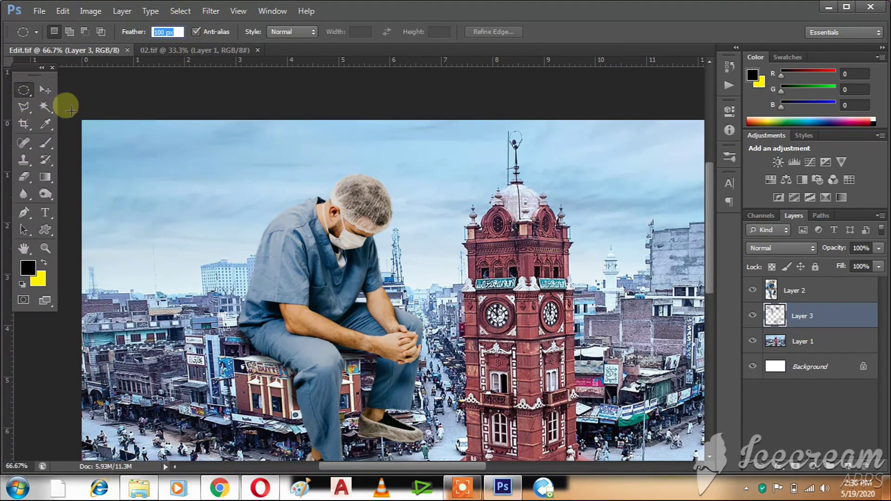
pyautogui.moveTo(216, 202); pyautogui.dragTo(448, 433)
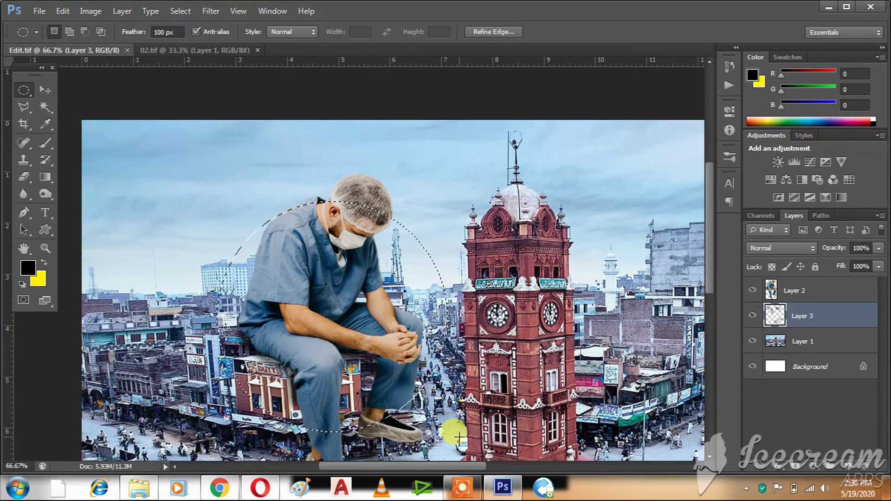
pyautogui.hotkey('ctrl', 'd')
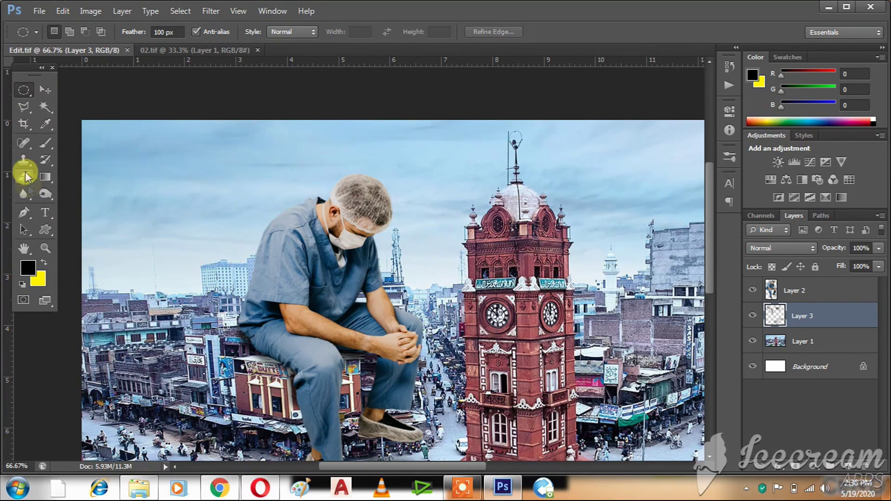
# Make a circular elliptical selection with a 100 px feather around the seated medic's body.
pyautogui.rightClick(23, 89)
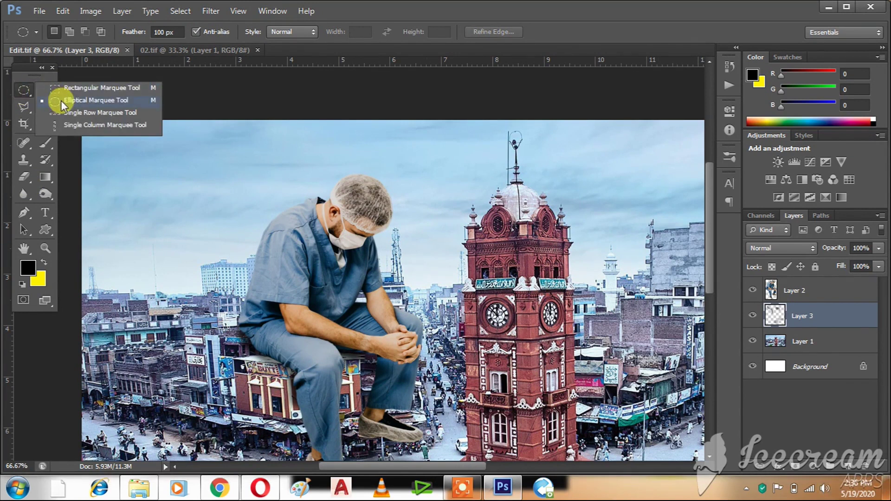
pyautogui.click(60, 100)
pyautogui.click(181, 32)
pyautogui.moveTo(182, 33); pyautogui.dragTo(40, 53)
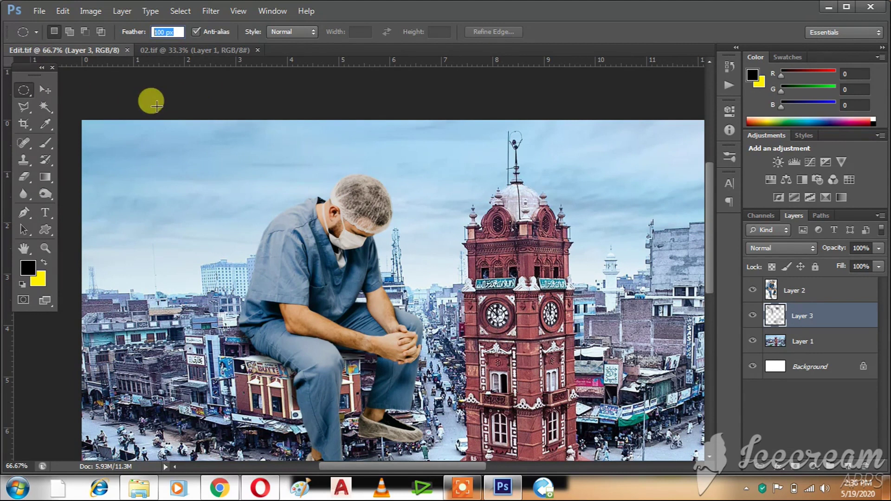
pyautogui.moveTo(223, 204); pyautogui.dragTo(443, 426)
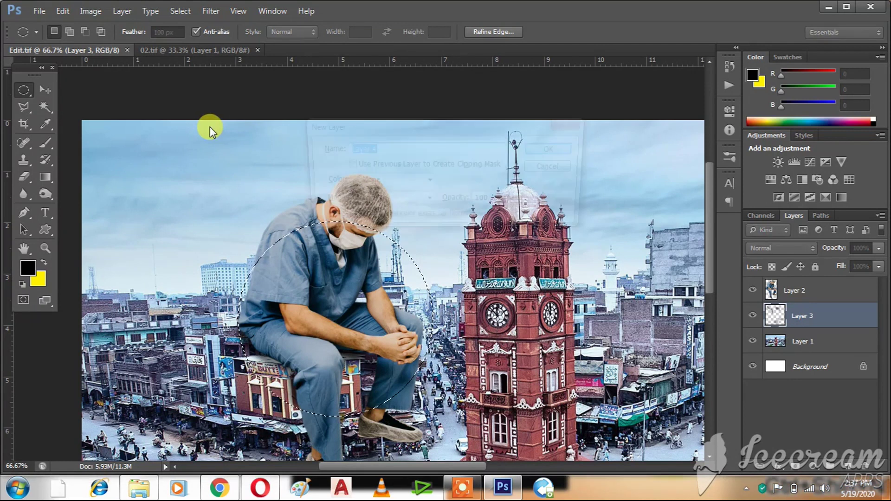
# Create a new layer above the shadow layer, fill the feathered selection with the yellow background colour and deselect.
pyautogui.hotkey('ctrl', 'shift', 'n')
pyautogui.press('Return')
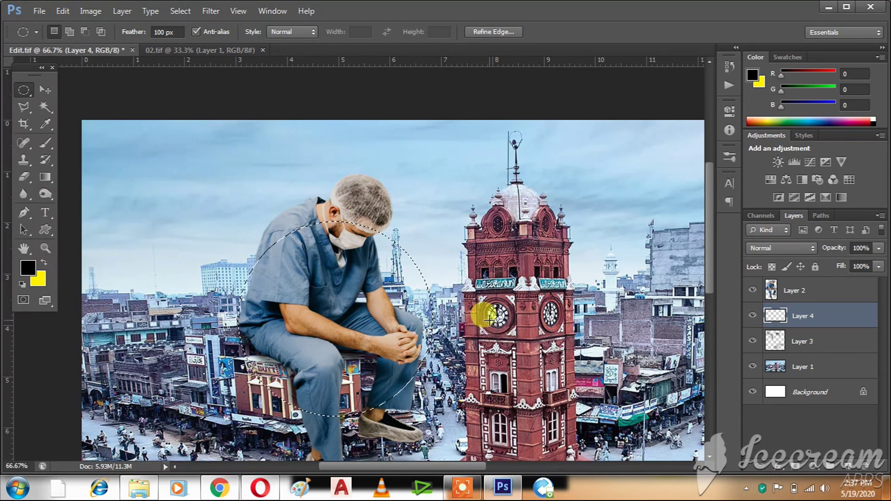
pyautogui.hotkey('ctrl', 'BackSpace')
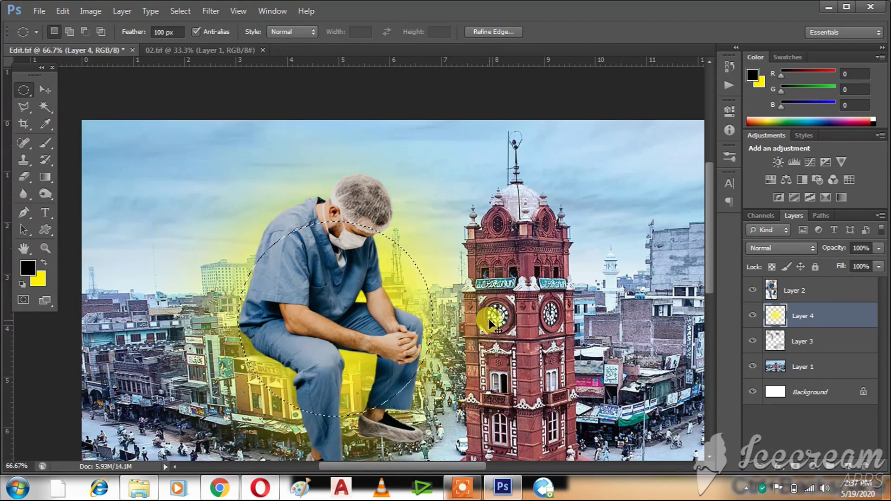
pyautogui.hotkey('ctrl', 'd')
# Shrink the yellow glow, position it in the sky between the medic's head and the clock tower, and apply the transform.
pyautogui.press('v')
pyautogui.moveTo(428, 276); pyautogui.dragTo(514, 222)
pyautogui.hotkey('ctrl', 't')
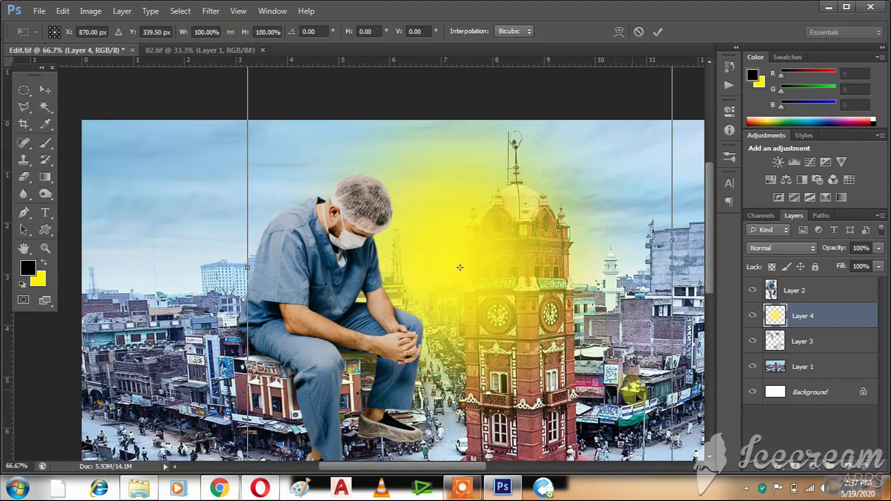
pyautogui.moveTo(596, 192); pyautogui.dragTo(571, 256)
pyautogui.moveTo(648, 127); pyautogui.dragTo(604, 168)
pyautogui.moveTo(486, 266); pyautogui.dragTo(442, 197)
pyautogui.moveTo(436, 233); pyautogui.dragTo(445, 232)
pyautogui.moveTo(430, 203); pyautogui.dragTo(439, 203)
pyautogui.press('Return')
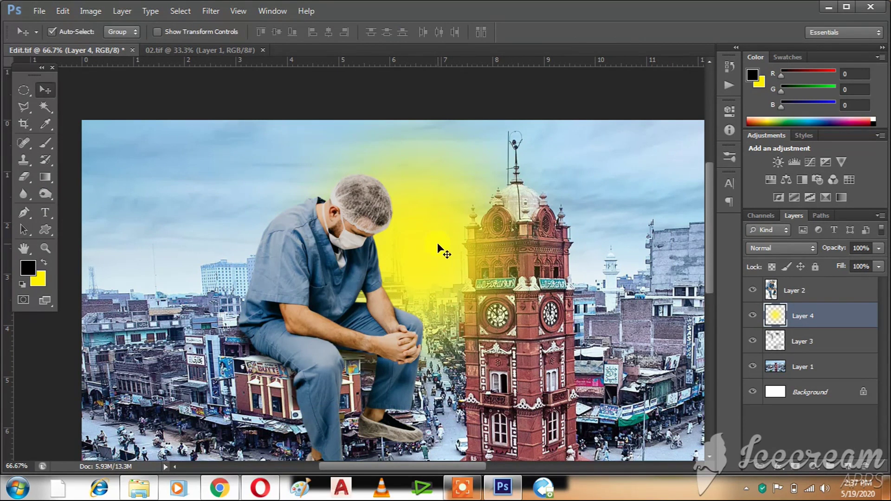
# Apply a Gaussian Blur with a radius of 137.6 pixels to the yellow glow layer.
pyautogui.click(209, 10)
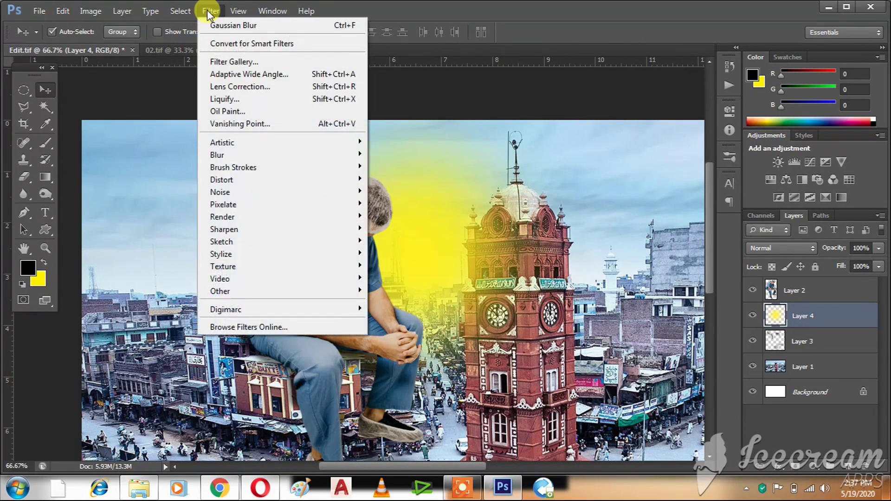
pyautogui.moveTo(228, 154)
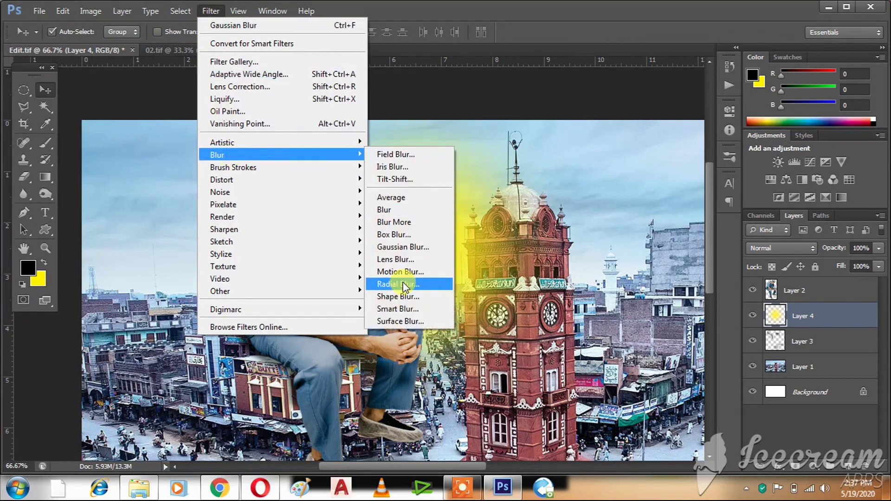
pyautogui.click(402, 247)
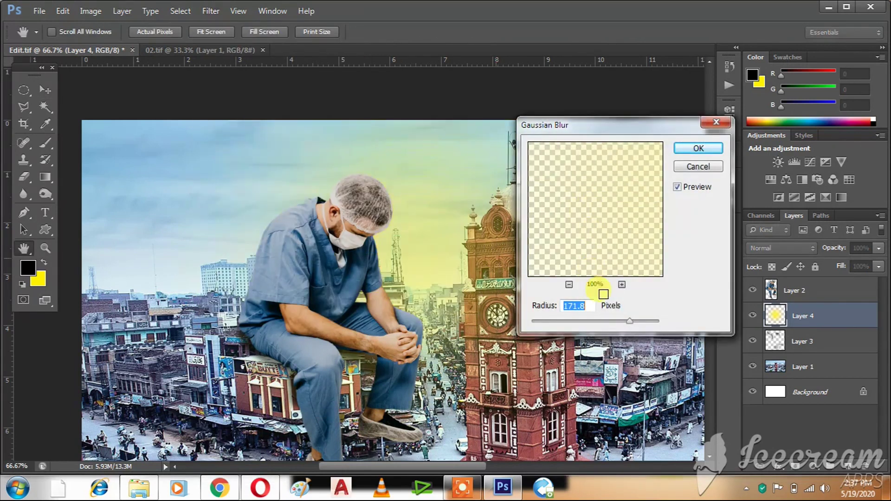
pyautogui.moveTo(609, 323)
pyautogui.mouseDown()
pyautogui.moveTo(600, 321)
pyautogui.moveTo(622, 322)
pyautogui.mouseUp()
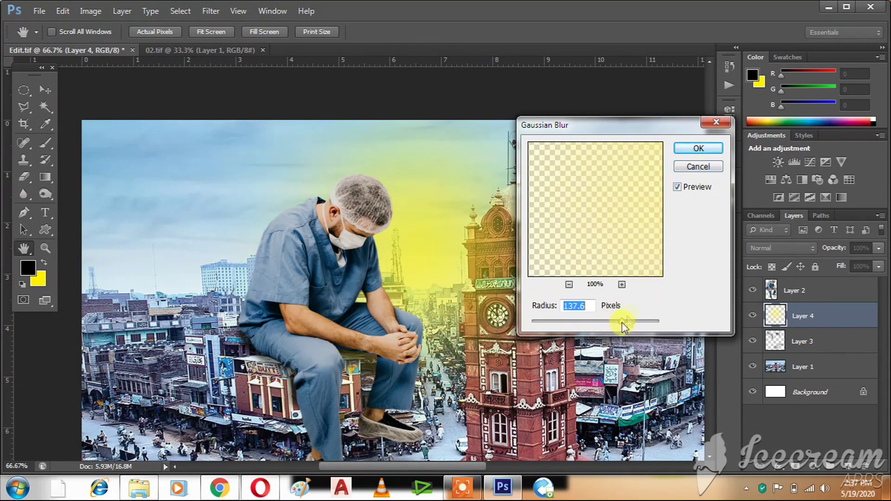
pyautogui.click(698, 148)
# Duplicate the medic layer and add an Inner Glow effect to the copy.
pyautogui.click(366, 264)
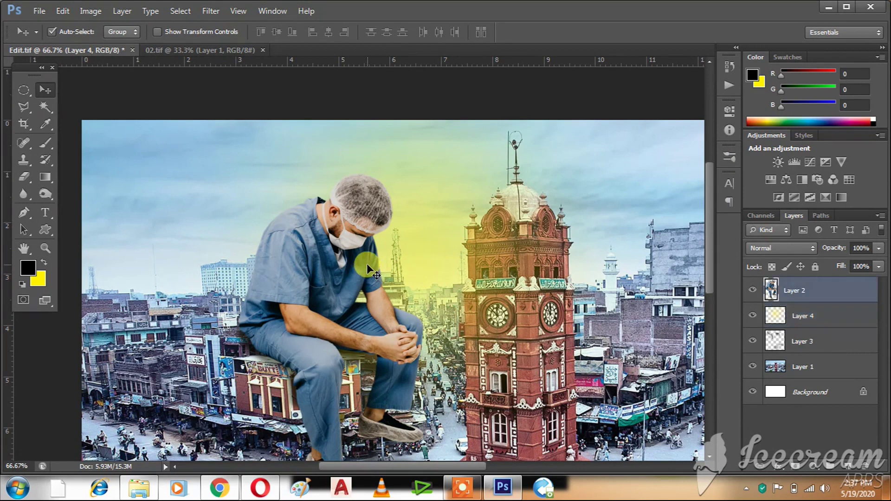
pyautogui.moveTo(773, 289); pyautogui.dragTo(852, 458)
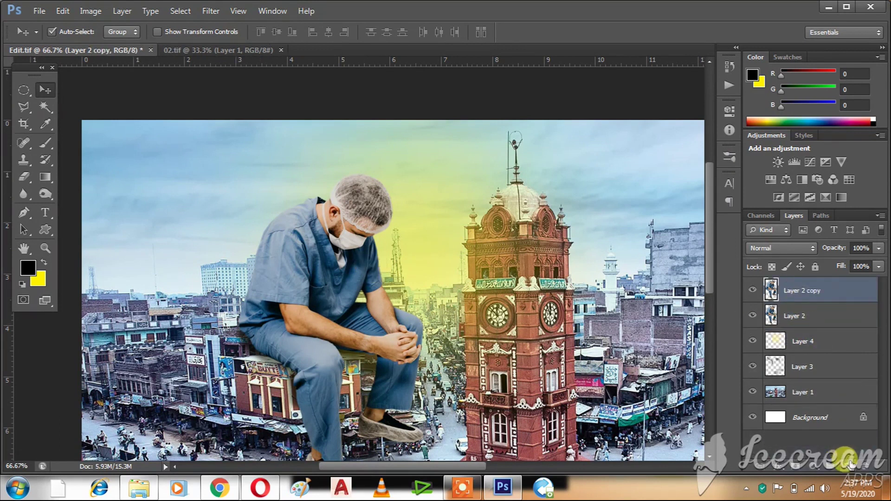
pyautogui.click(775, 470)
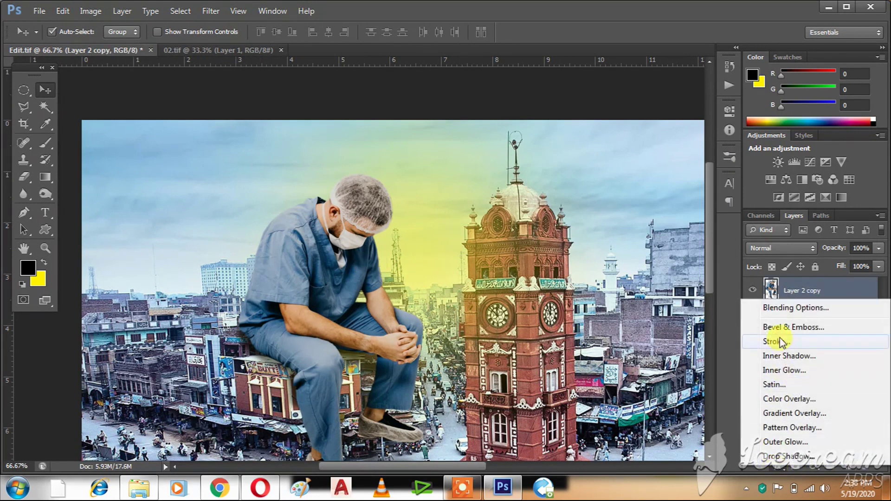
pyautogui.click(789, 370)
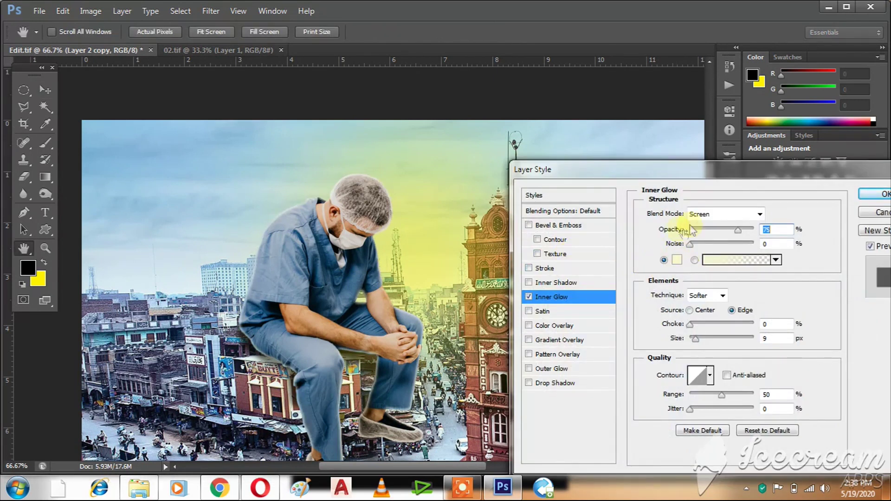
# Set the inner glow's blend mode to Normal and its colour to bright yellow (feff00).
pyautogui.click(704, 214)
pyautogui.click(647, 237)
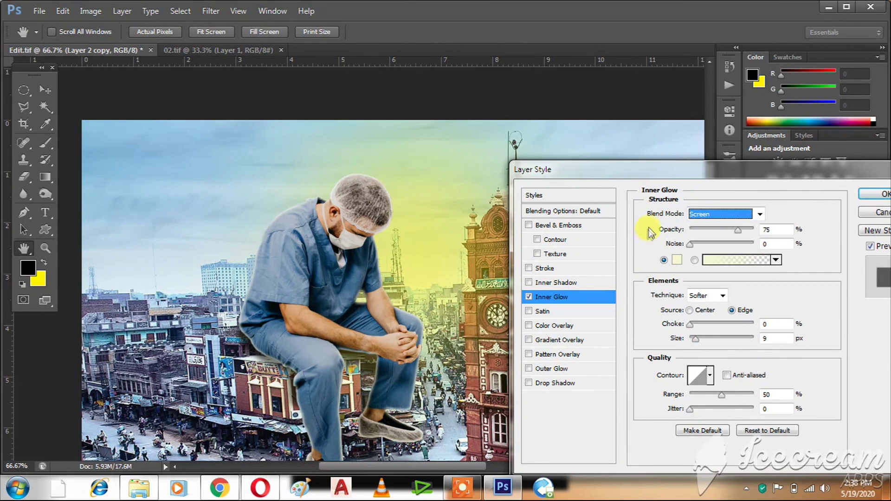
pyautogui.click(714, 214)
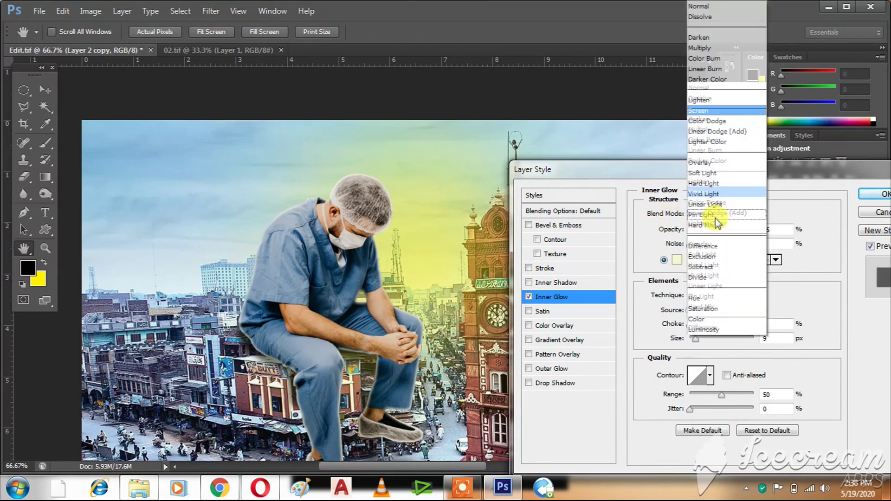
pyautogui.click(699, 12)
pyautogui.click(676, 260)
pyautogui.click(696, 130)
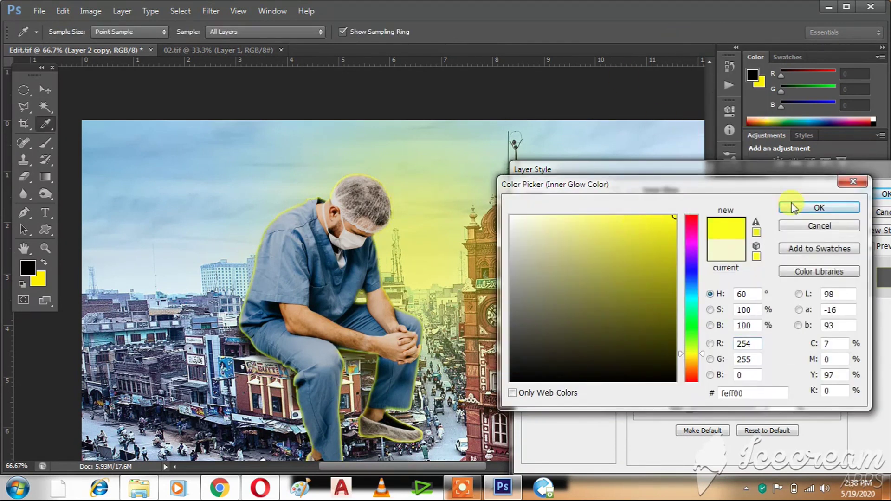
pyautogui.click(794, 207)
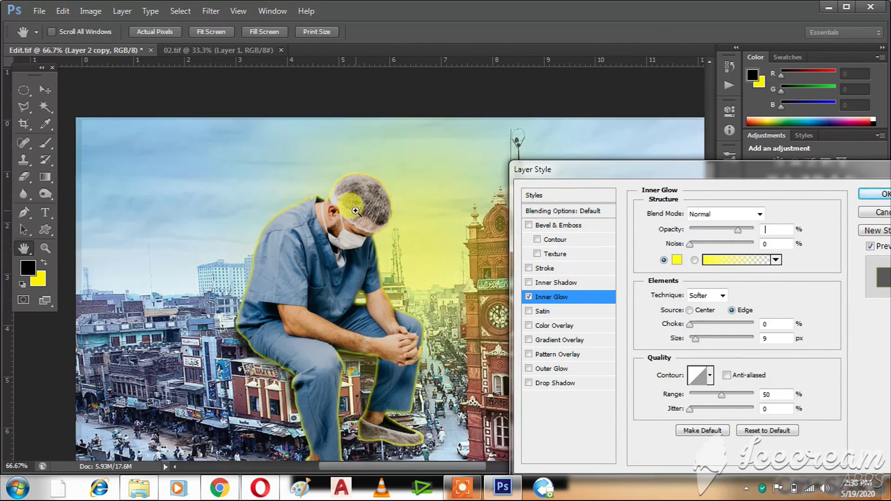
# Set the inner glow's size to 29 px with the choke at 0%.
pyautogui.keyDown('ctrl'); pyautogui.click(426, 241); pyautogui.keyUp('ctrl')
pyautogui.click(691, 325)
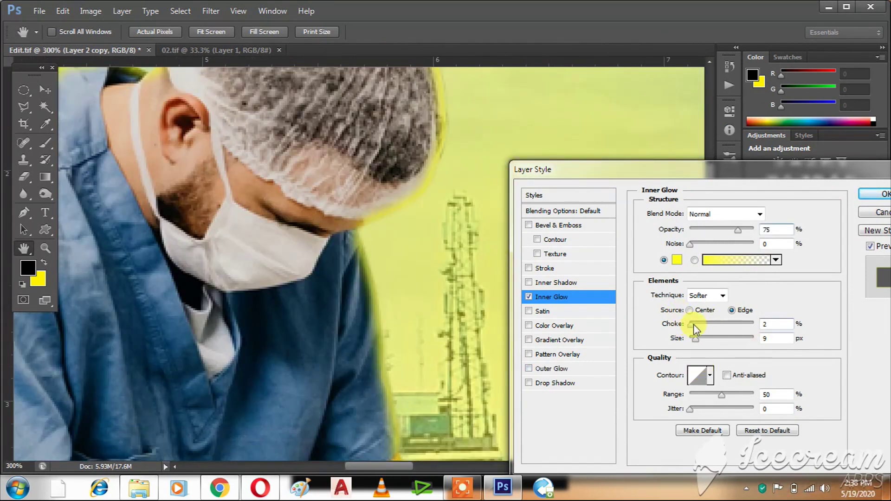
pyautogui.press('Return')
pyautogui.moveTo(699, 341); pyautogui.dragTo(700, 339)
pyautogui.scroll(-2, 398, 278)
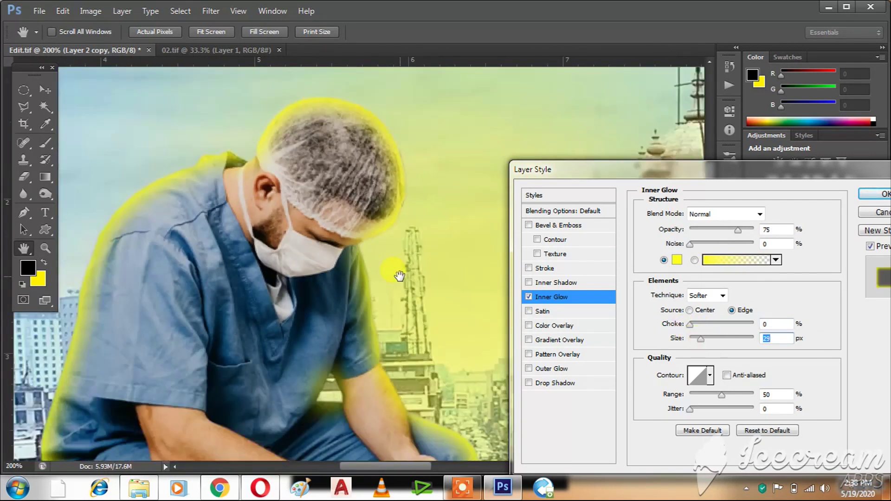
pyautogui.scroll(-2, 377, 281)
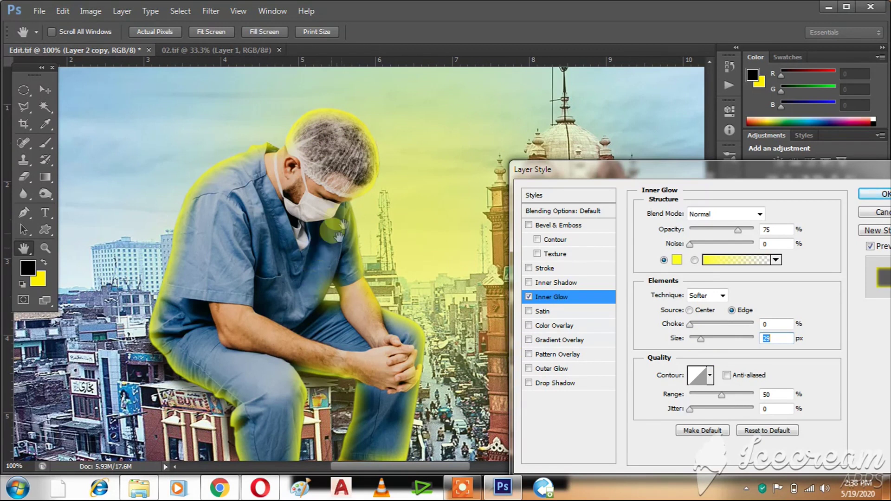
# Accept the inner glow settings and move the original medic layer above its glowing copy.
pyautogui.click(883, 195)
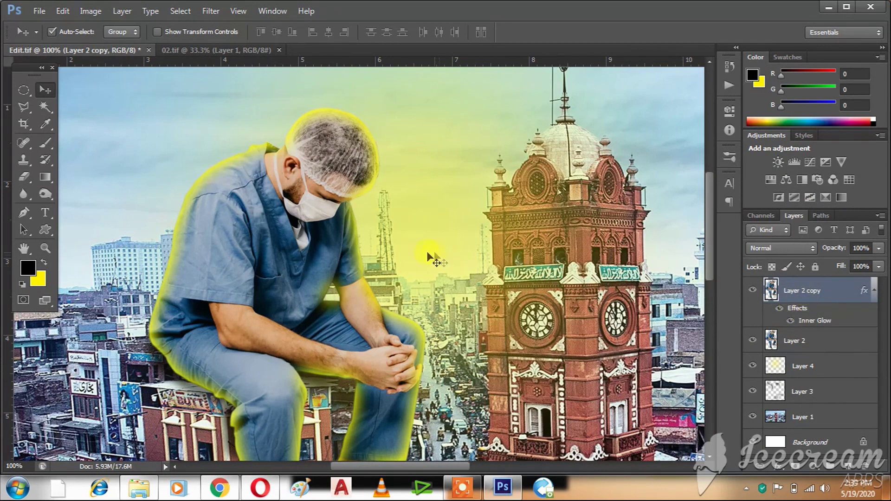
pyautogui.moveTo(795, 339); pyautogui.dragTo(799, 292)
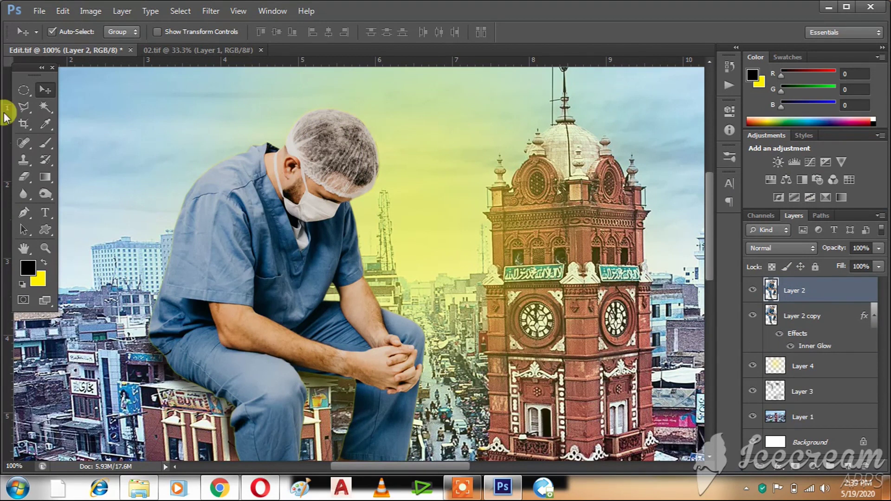
# Erase the medic layer's edge facing the clock tower, from the cap down to the trouser leg, to reveal the yellow rim glow.
pyautogui.moveTo(29, 178); pyautogui.dragTo(92, 179)
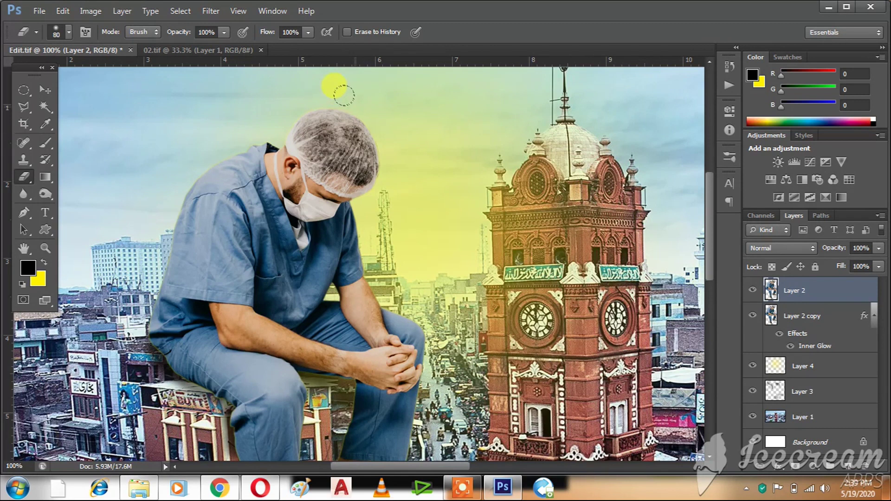
pyautogui.moveTo(374, 131)
pyautogui.mouseDown()
pyautogui.moveTo(372, 176)
pyautogui.moveTo(333, 206)
pyautogui.moveTo(348, 260)
pyautogui.moveTo(377, 301)
pyautogui.moveTo(410, 317)
pyautogui.moveTo(422, 351)
pyautogui.moveTo(429, 305)
pyautogui.moveTo(409, 214)
pyautogui.mouseUp()
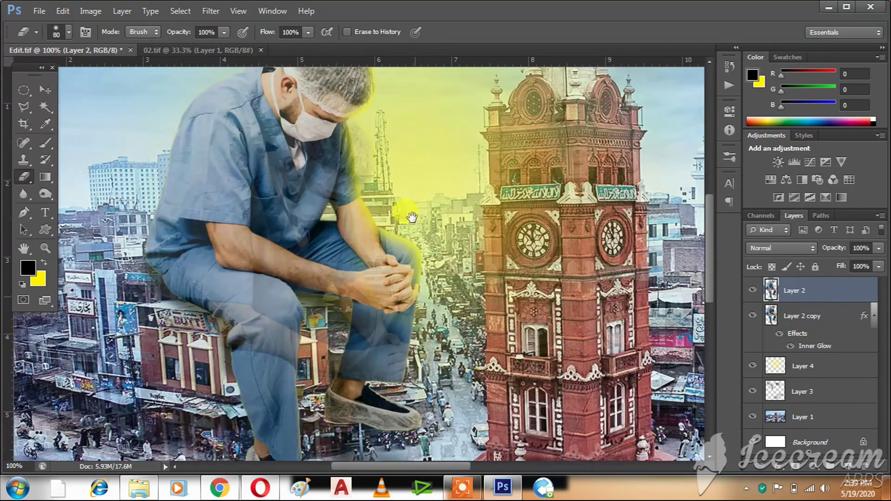
pyautogui.moveTo(409, 258); pyautogui.dragTo(405, 329)
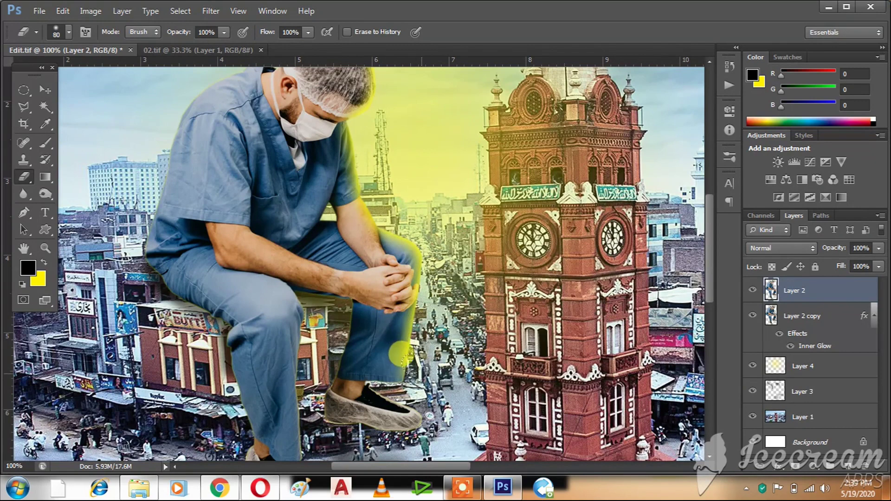
pyautogui.moveTo(371, 205); pyautogui.dragTo(399, 278)
pyautogui.hotkey('ctrl', '-')
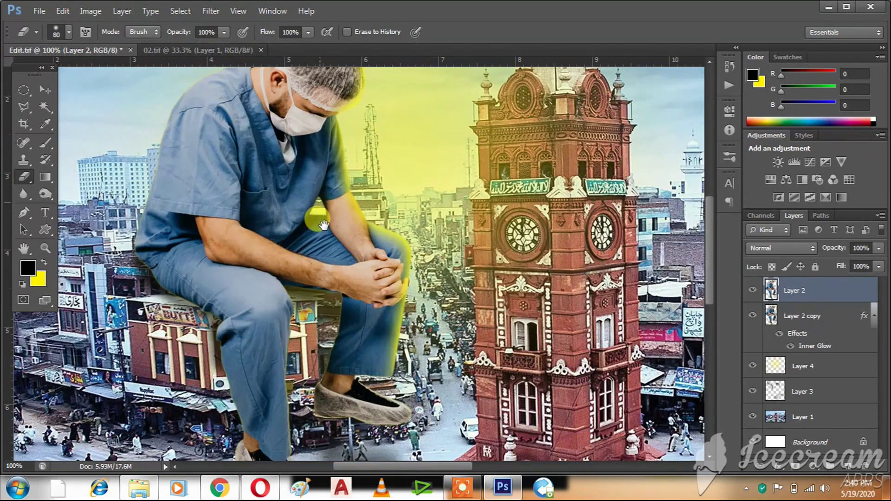
pyautogui.press('v')
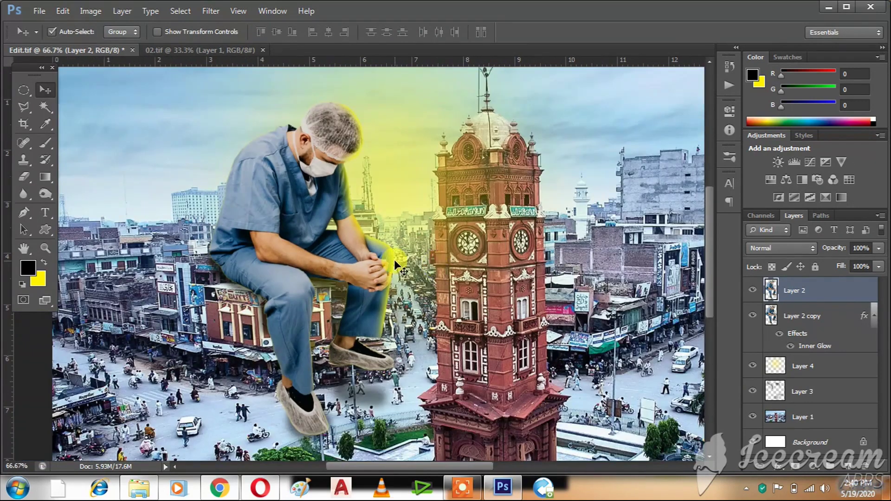
pyautogui.moveTo(306, 232); pyautogui.dragTo(289, 225)
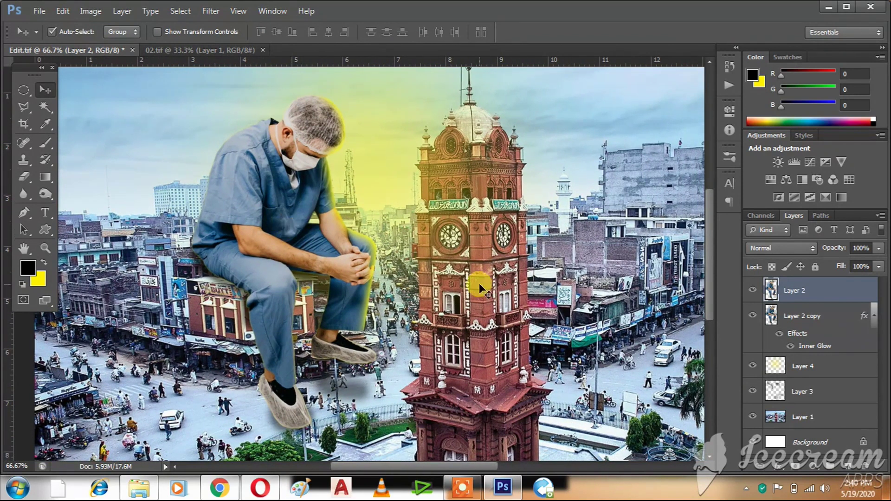
pyautogui.press('e')
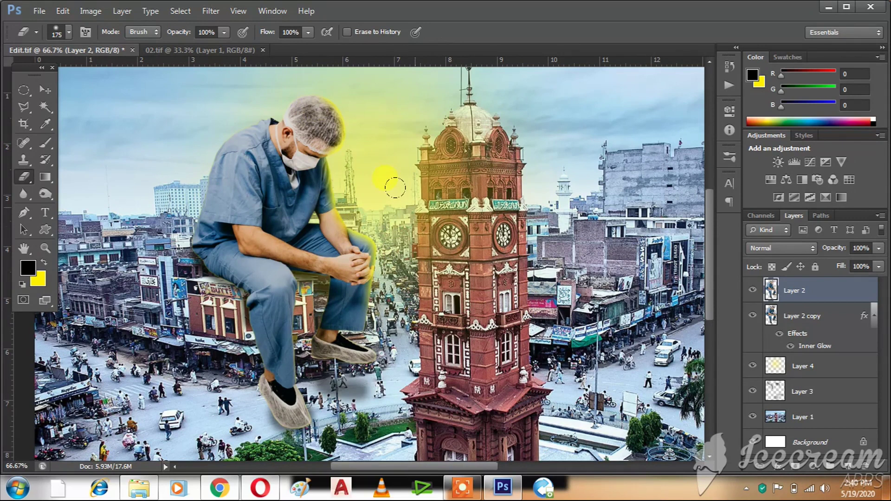
pyautogui.press('v')
pyautogui.moveTo(286, 273); pyautogui.dragTo(277, 242)
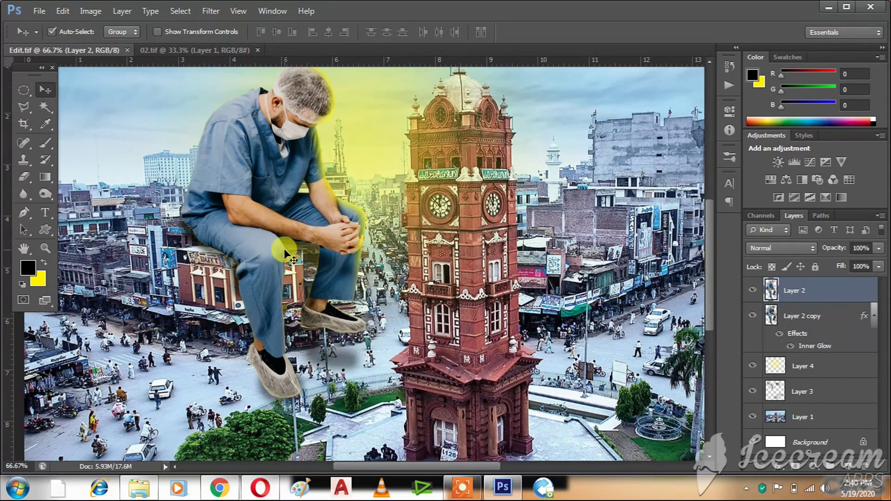
pyautogui.hotkey('ctrl', '-')
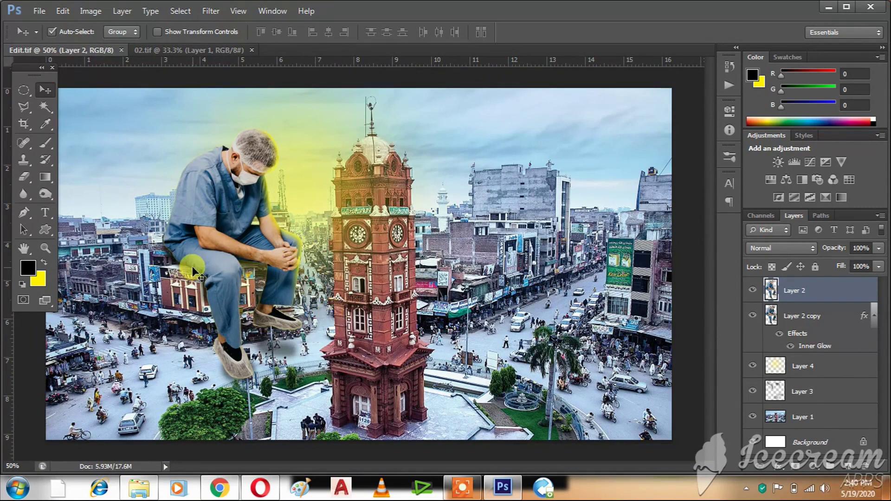
# Close the 02.tif document and open the face mask image 04.png.
pyautogui.click(210, 50)
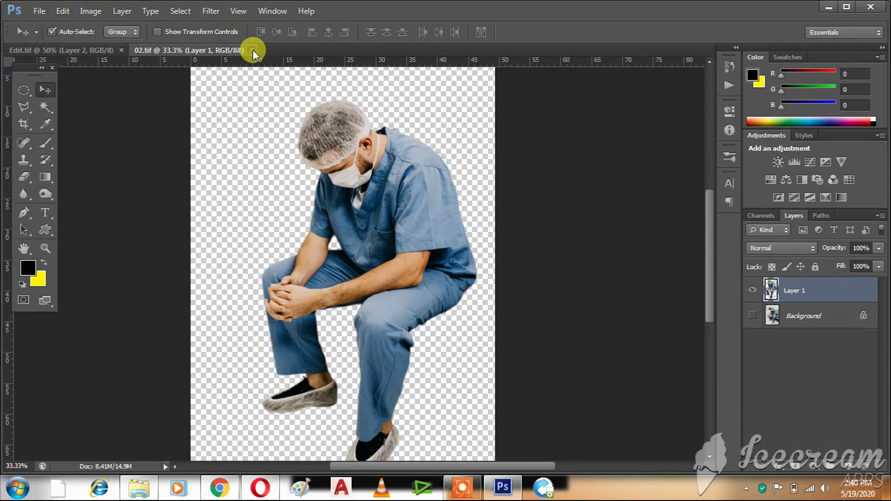
pyautogui.click(253, 50)
pyautogui.click(39, 11)
pyautogui.click(41, 32)
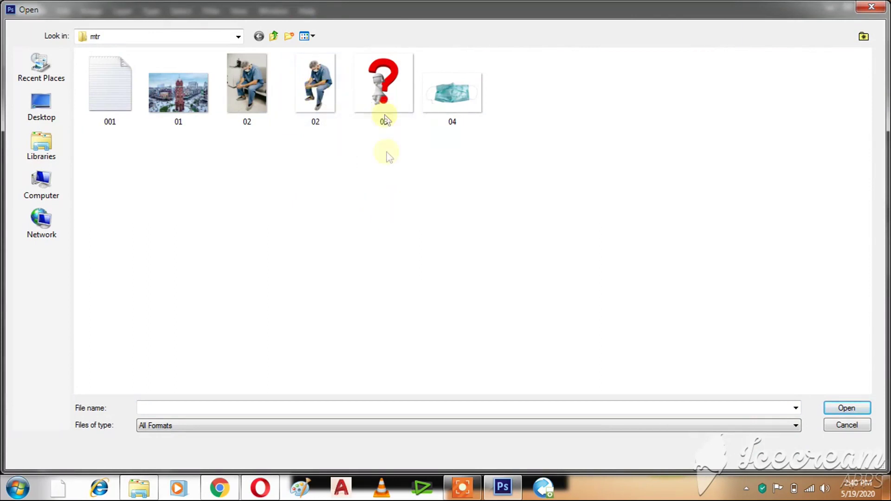
pyautogui.doubleClick(440, 100)
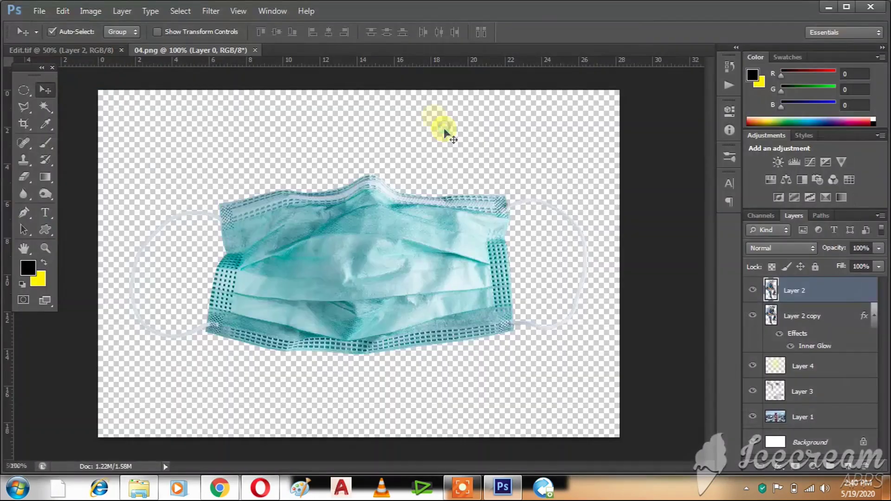
# Copy the face mask from 04.png into the Edit.tif composite, near the base of the clock tower.
pyautogui.moveTo(321, 232); pyautogui.dragTo(99, 43)
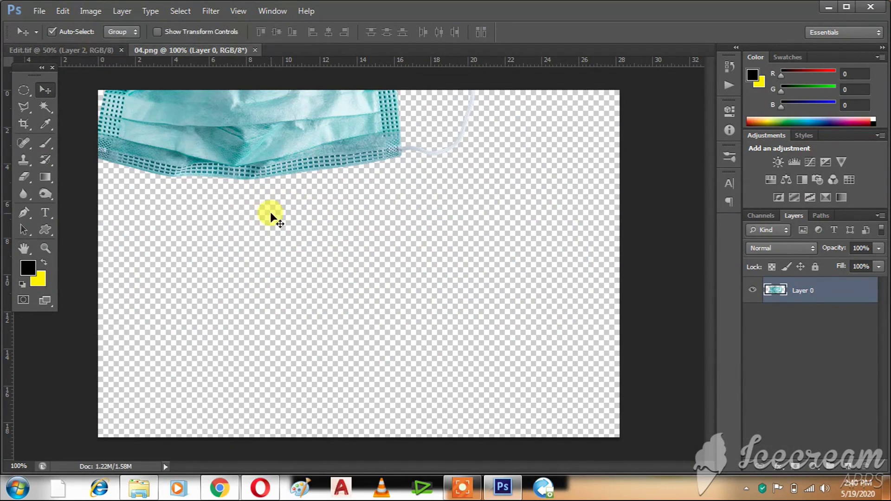
pyautogui.hotkey('ctrl', 'z')
pyautogui.moveTo(399, 274); pyautogui.dragTo(471, 364)
# Scale down and rotate the face mask so it lies on the ground beside the clock tower's base.
pyautogui.hotkey('ctrl', 't')
pyautogui.moveTo(573, 331); pyautogui.dragTo(552, 419)
pyautogui.moveTo(442, 369)
pyautogui.mouseDown()
pyautogui.moveTo(457, 382)
pyautogui.moveTo(447, 385)
pyautogui.mouseUp()
pyautogui.press('Return')
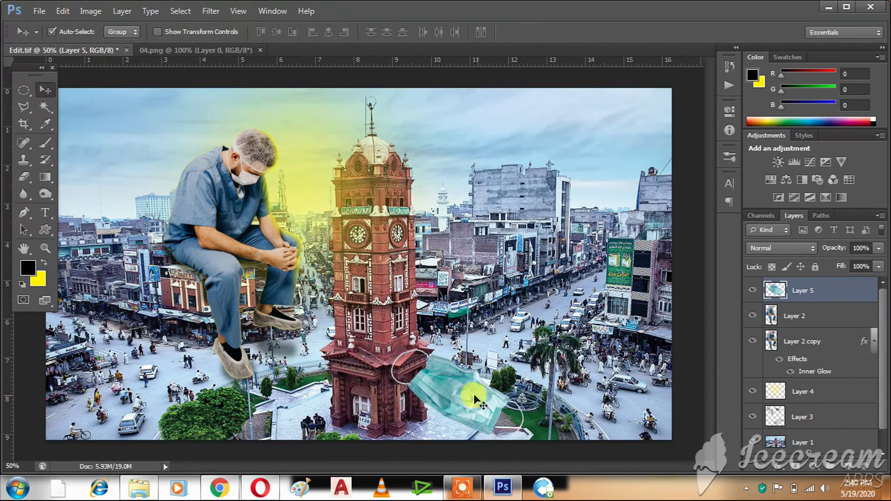
pyautogui.hotkey('ctrl', 't')
pyautogui.moveTo(409, 359); pyautogui.dragTo(442, 343)
pyautogui.press('Return')
# Add a drop shadow to the face mask layer and increase the shadow's size.
pyautogui.keyDown('ctrl'); pyautogui.click(485, 413); pyautogui.keyUp('ctrl')
pyautogui.moveTo(355, 221); pyautogui.dragTo(370, 240)
pyautogui.click(778, 465)
pyautogui.click(785, 461)
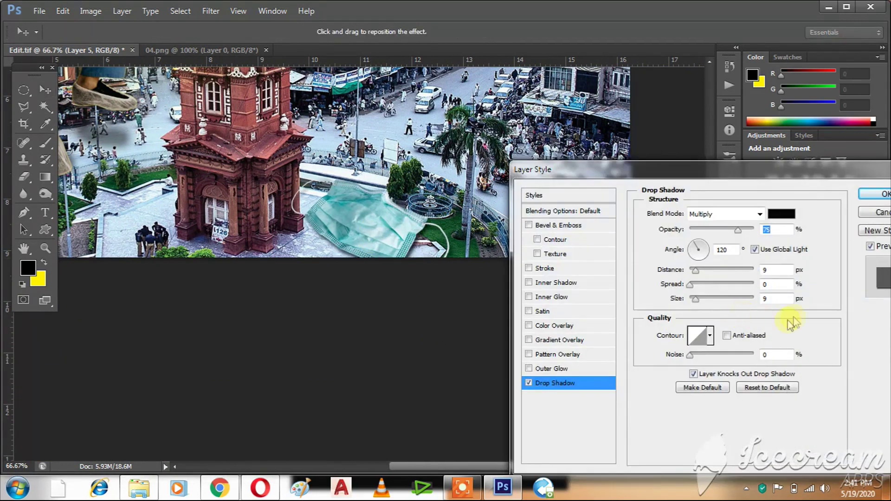
pyautogui.moveTo(703, 303); pyautogui.dragTo(706, 300)
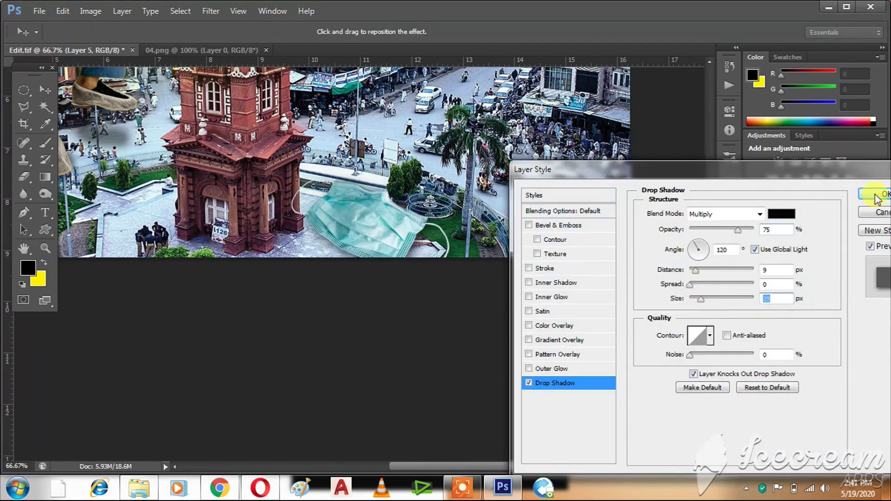
pyautogui.click(877, 199)
pyautogui.hotkey('ctrl', '0')
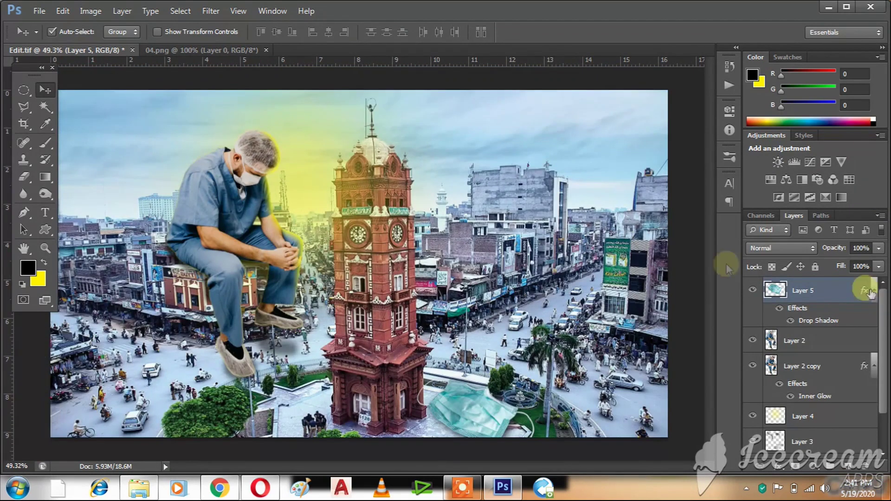
# Close the face mask image, restore the hidden workspace panels and open 05.png.
pyautogui.moveTo(244, 50); pyautogui.dragTo(478, 228)
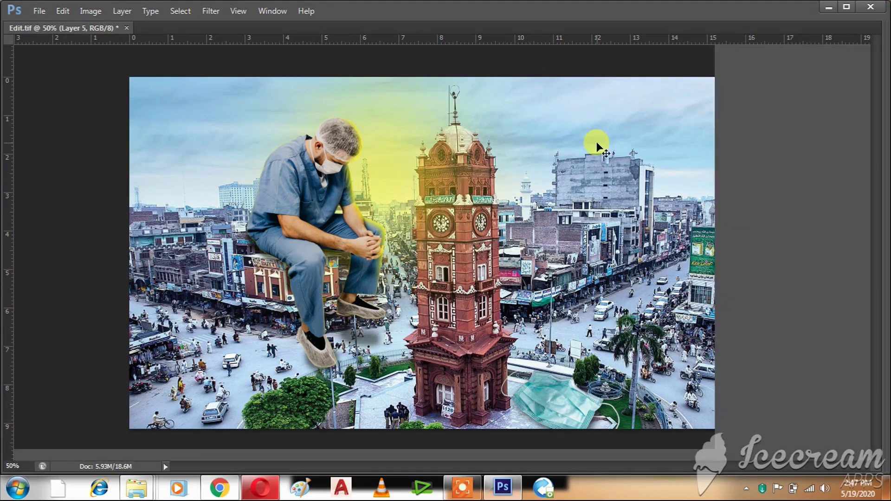
pyautogui.press('Tab')
pyautogui.click(39, 10)
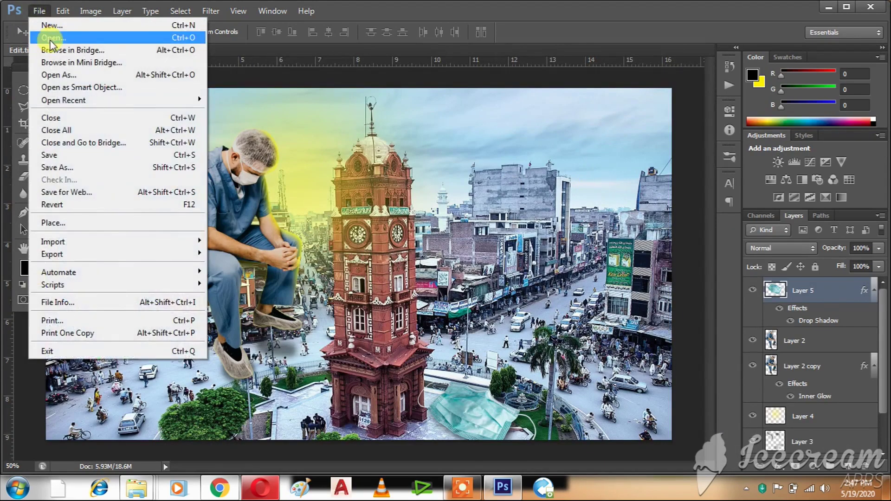
pyautogui.click(47, 34)
pyautogui.doubleClick(521, 93)
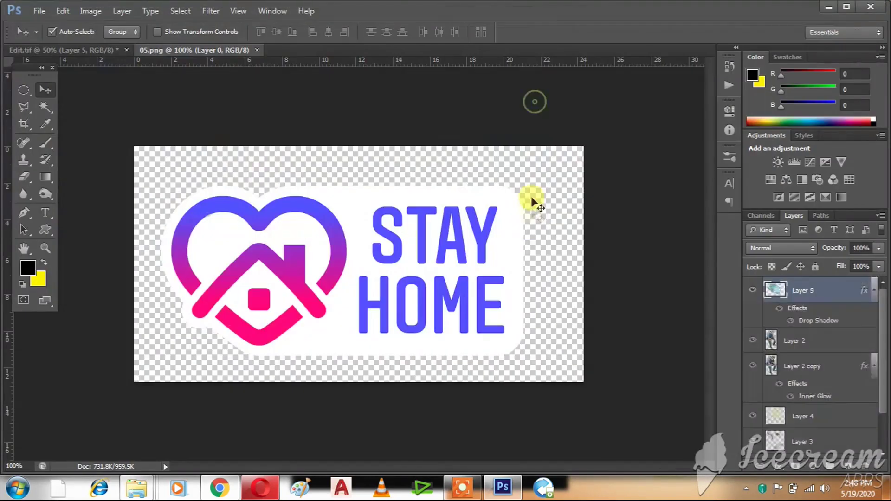
# Place the STAY HOME sticker in the composite's sky beside the clock tower and close 05.png.
pyautogui.moveTo(511, 227); pyautogui.dragTo(562, 143)
pyautogui.click(204, 52)
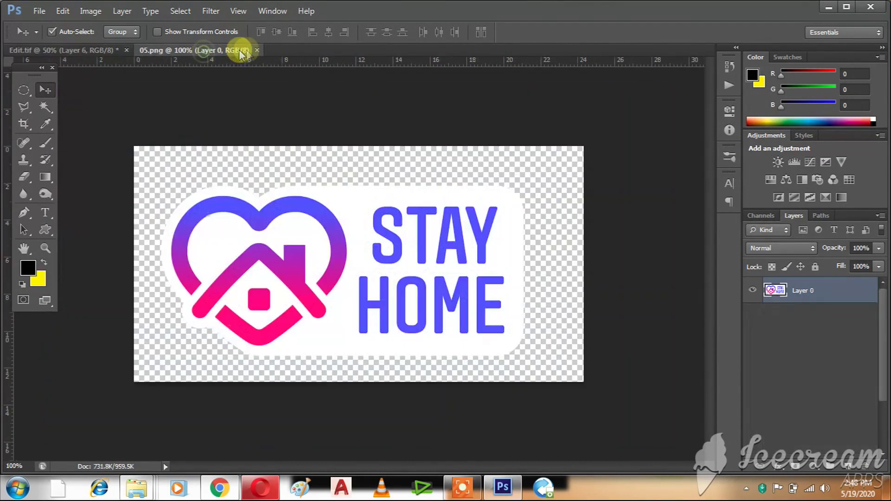
pyautogui.click(257, 50)
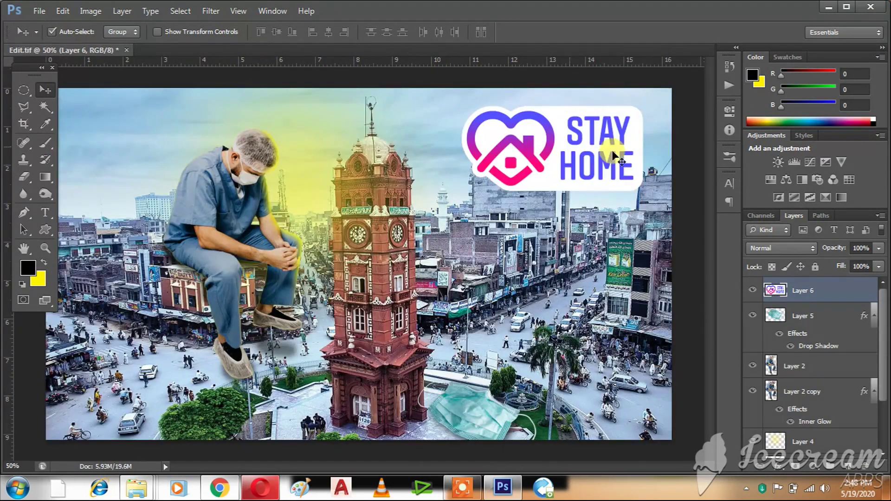
# Add a drop shadow with a size of 49 px to the STAY HOME sticker.
pyautogui.click(778, 466)
pyautogui.click(785, 451)
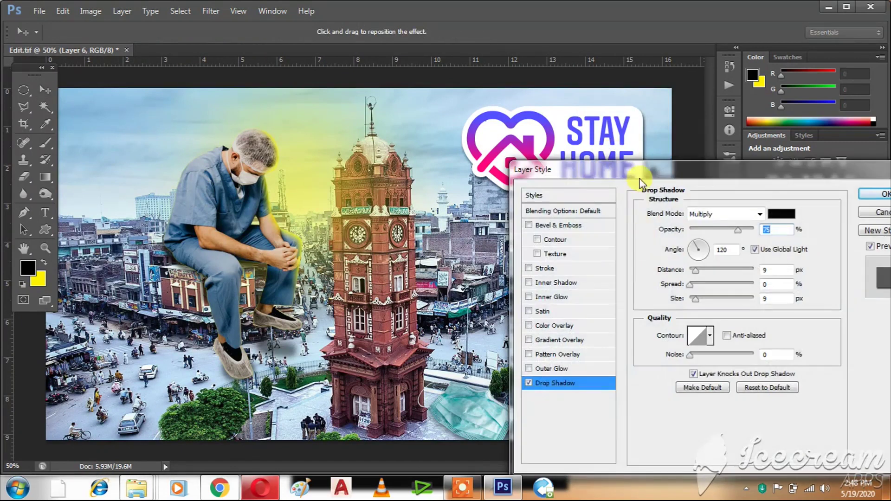
pyautogui.moveTo(640, 178); pyautogui.dragTo(551, 275)
pyautogui.moveTo(615, 398); pyautogui.dragTo(618, 400)
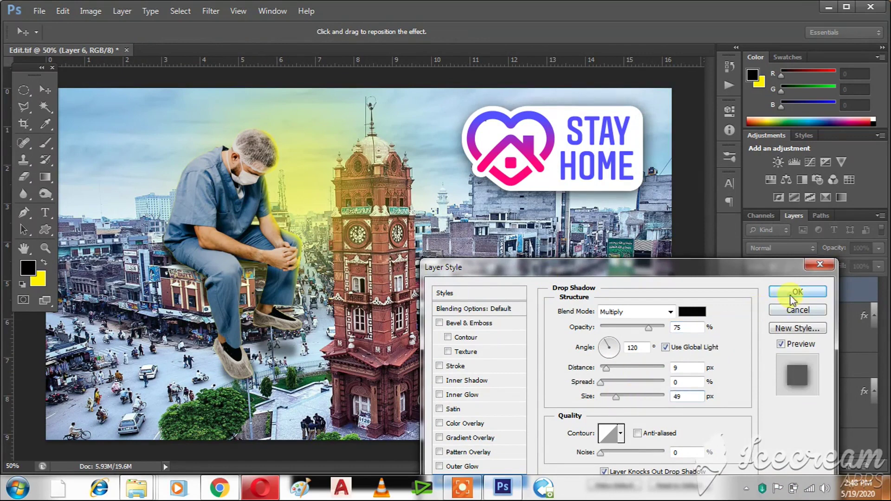
pyautogui.click(797, 293)
# Open 03.png and bring the red question mark with its white figure into the composite, below the STAY HOME sticker.
pyautogui.click(31, 13)
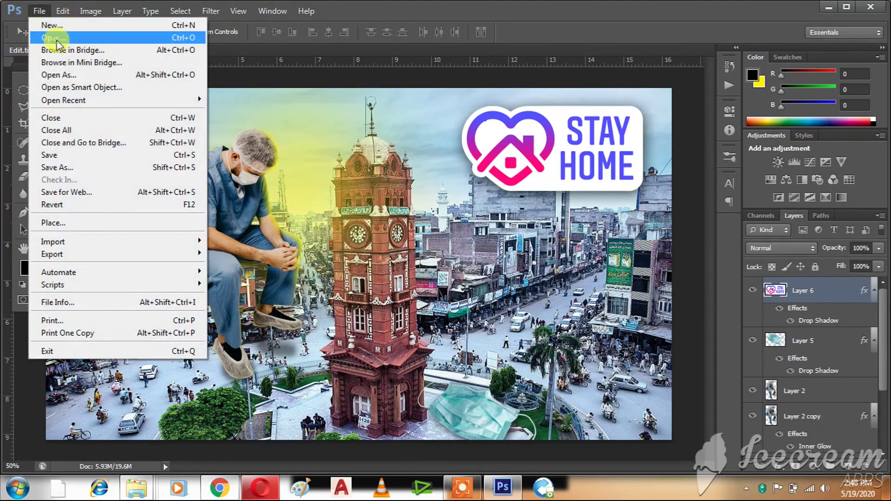
pyautogui.click(46, 37)
pyautogui.doubleClick(394, 83)
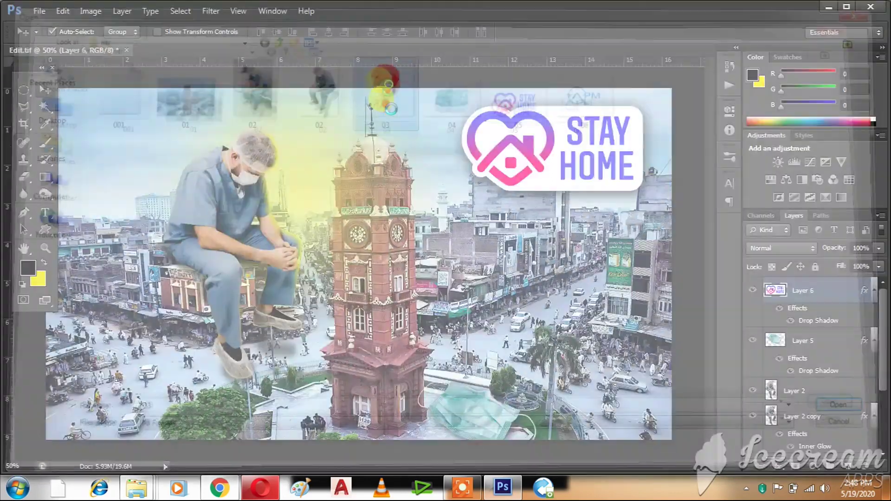
pyautogui.moveTo(406, 190); pyautogui.dragTo(512, 258)
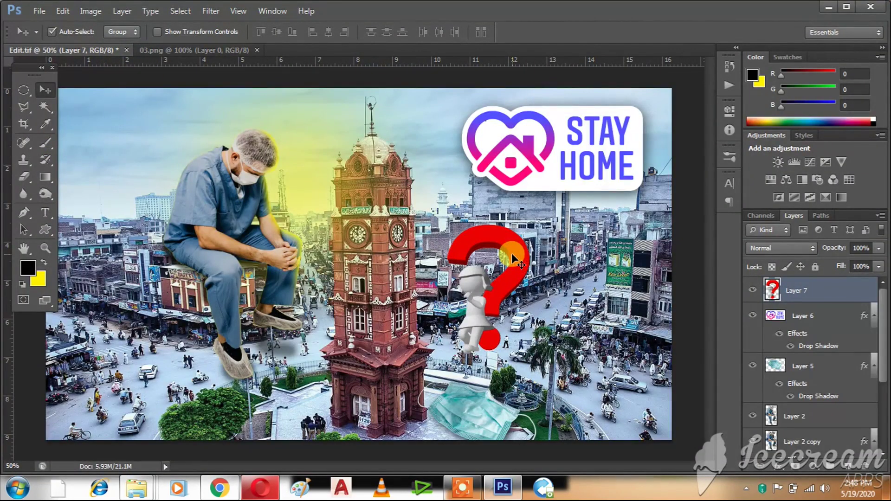
# Scale down the question mark figure so it stands on the street between the clock tower and the palm tree.
pyautogui.hotkey('ctrl', 't')
pyautogui.moveTo(532, 220); pyautogui.dragTo(524, 275)
pyautogui.press('Return')
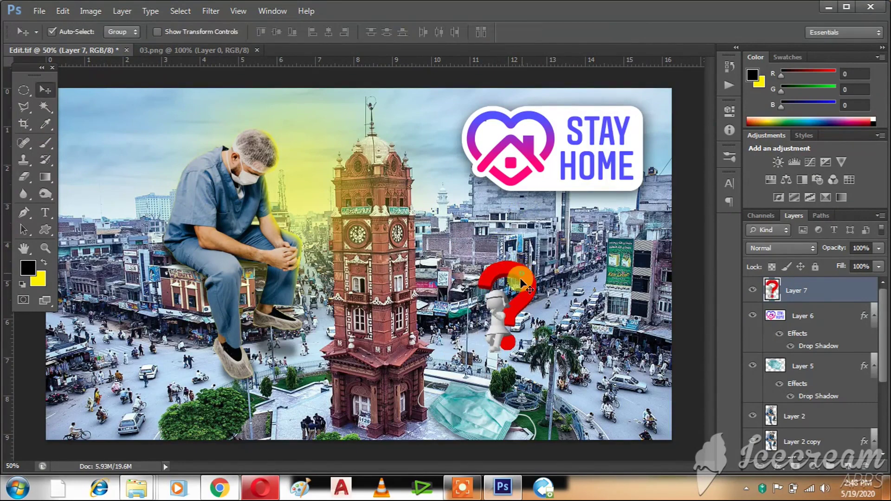
# Select the city photo layer and clone out the pedestrian beneath the question mark's dot using a 60 px Clone Stamp brush.
pyautogui.scroll(3, 511, 339)
pyautogui.moveTo(221, 175); pyautogui.dragTo(457, 279)
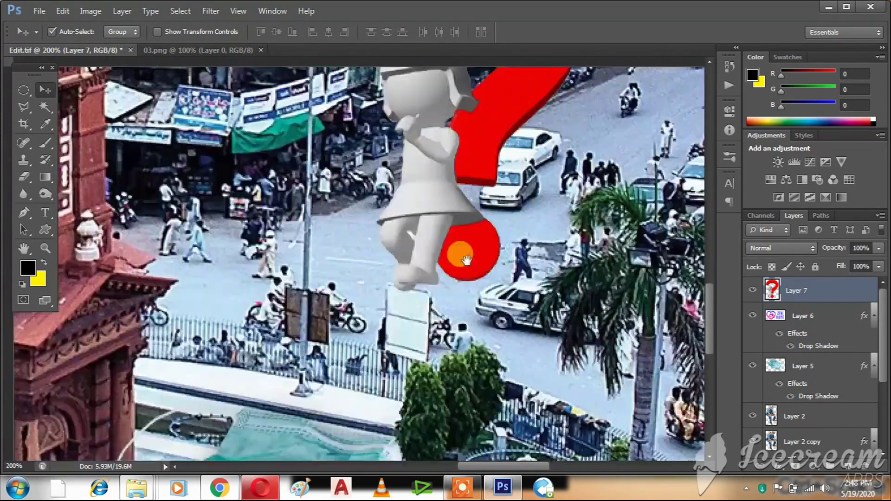
pyautogui.moveTo(498, 249); pyautogui.dragTo(489, 228)
pyautogui.rightClick(441, 267)
pyautogui.click(493, 273)
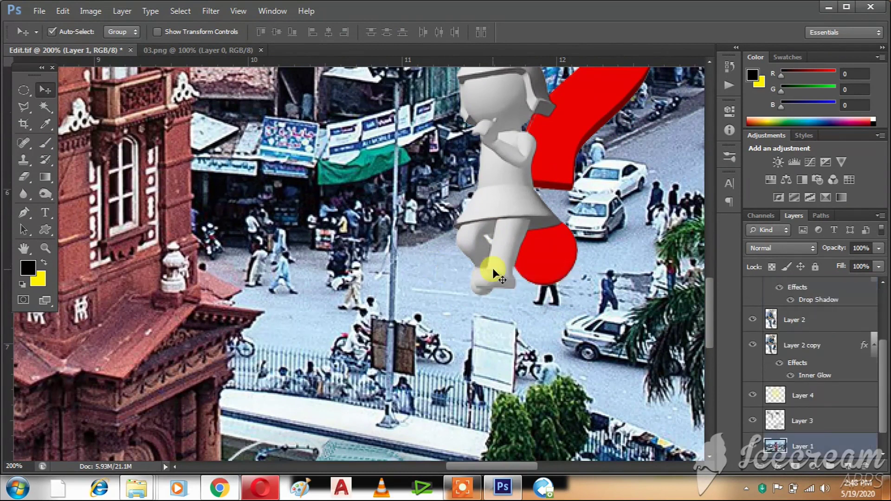
pyautogui.press('s')
pyautogui.press(']')
pyautogui.press(']')
pyautogui.press(']')
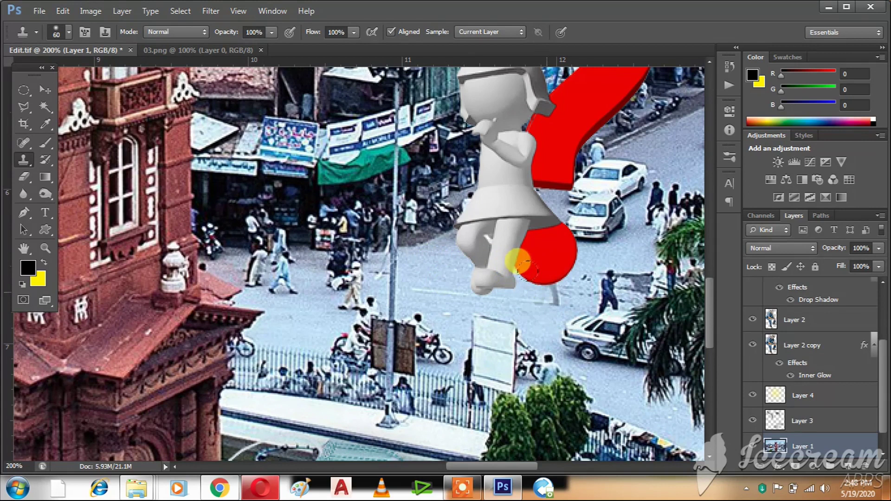
pyautogui.click(552, 282)
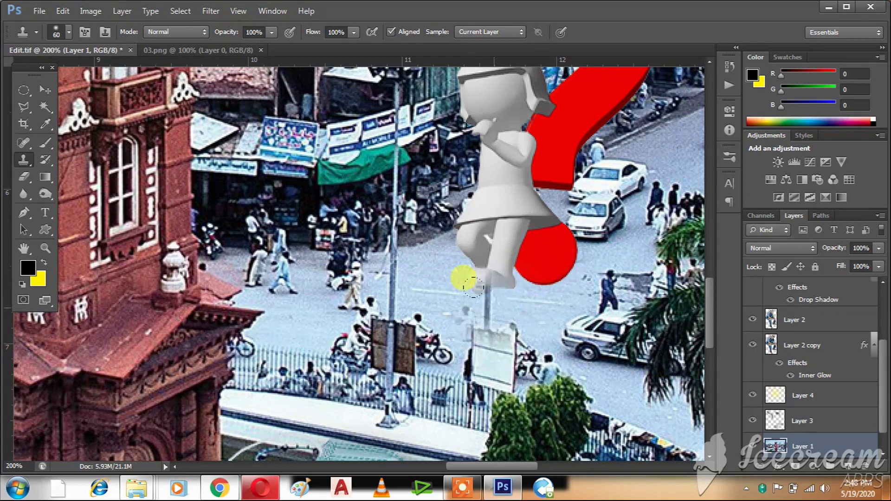
pyautogui.press('v')
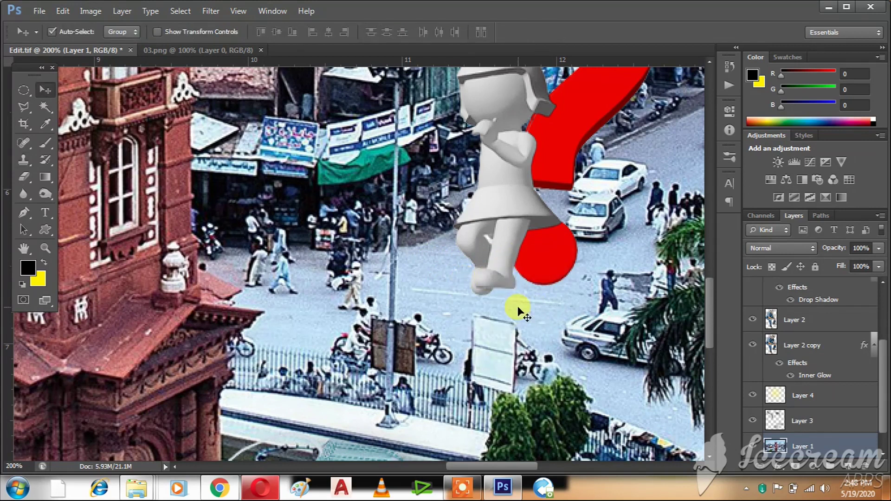
# Add an empty layer above the city photo, and paint a soft black shadow at 50% opacity on the photo beneath the question mark figure.
pyautogui.hotkey('ctrl', 'shift', 'n')
pyautogui.press('Return')
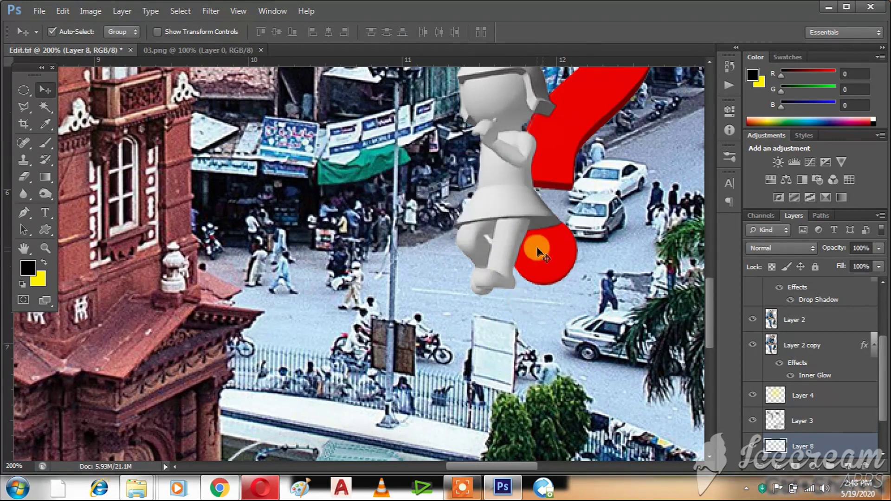
pyautogui.hotkey('alt', '[')
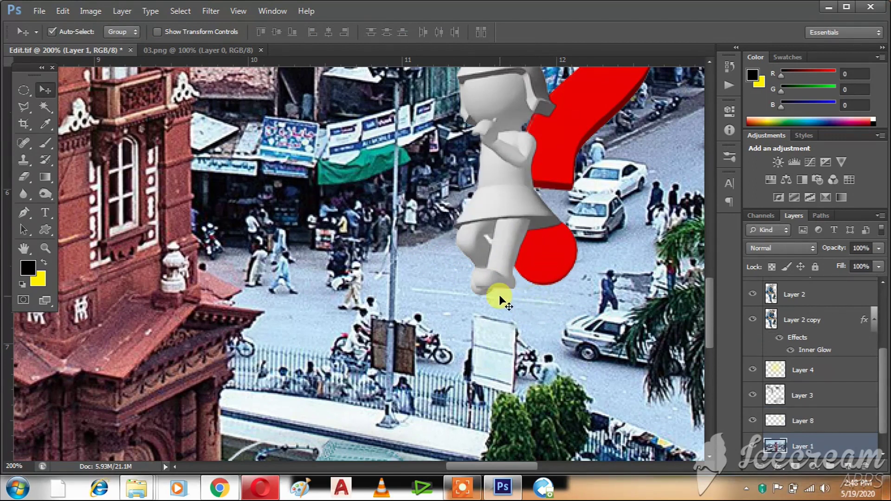
pyautogui.press('b')
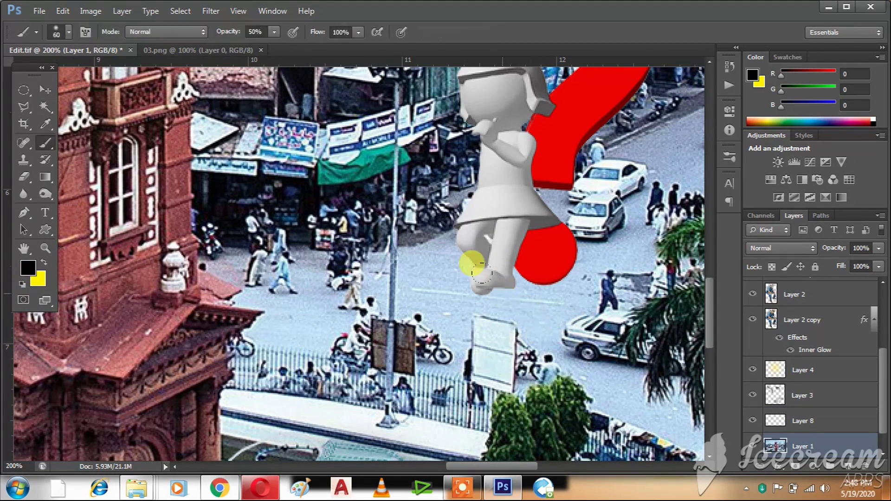
pyautogui.moveTo(504, 282)
pyautogui.mouseDown()
pyautogui.moveTo(479, 284)
pyautogui.moveTo(563, 282)
pyautogui.moveTo(513, 263)
pyautogui.moveTo(548, 270)
pyautogui.moveTo(560, 250)
pyautogui.moveTo(544, 271)
pyautogui.moveTo(491, 280)
pyautogui.mouseUp()
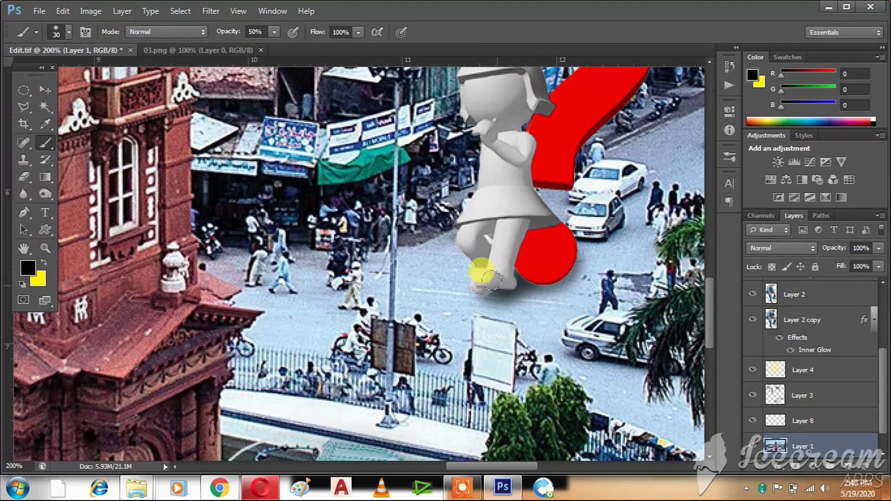
pyautogui.press('v')
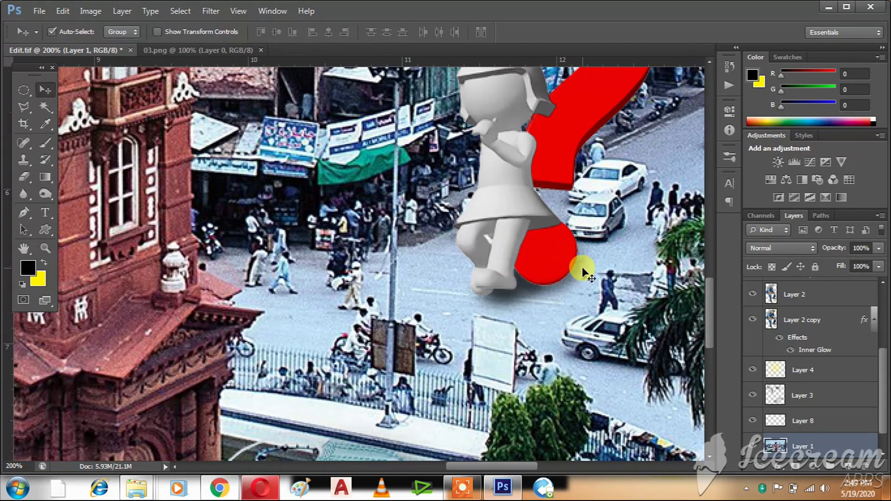
# Save the Edit.tif composite and close the 03.png document.
pyautogui.press('c')
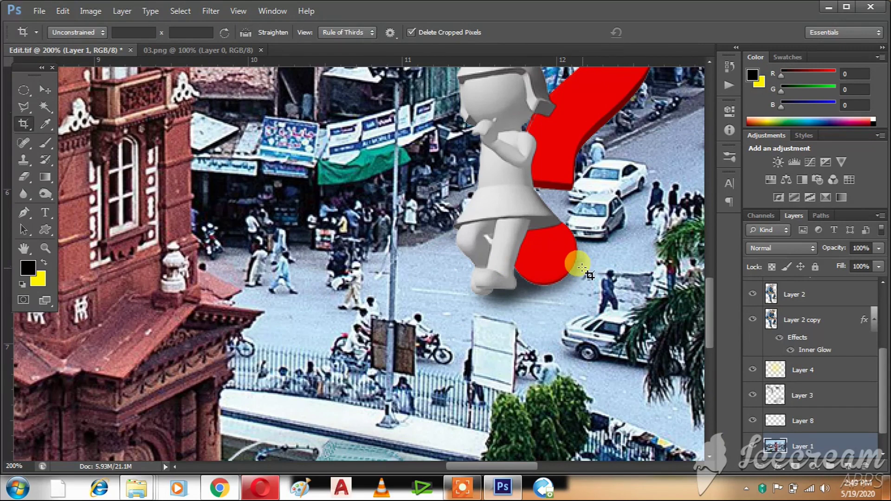
pyautogui.hotkey('ctrl', '0')
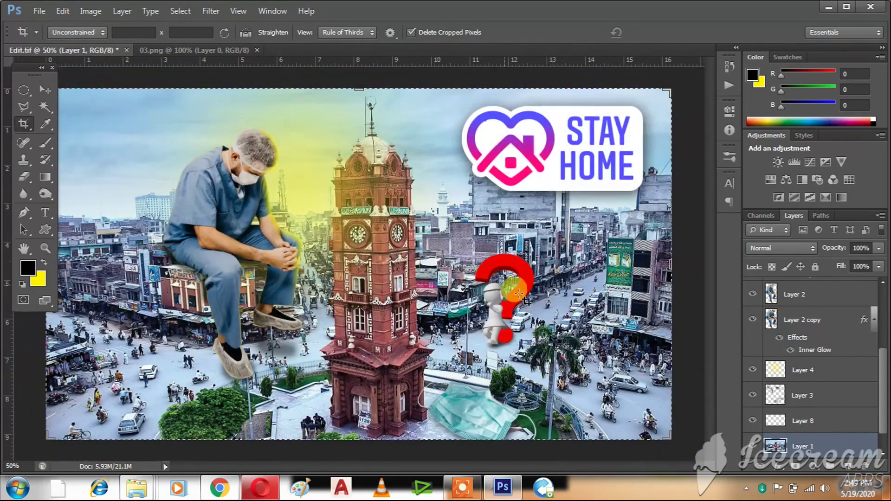
pyautogui.hotkey('ctrl', 's')
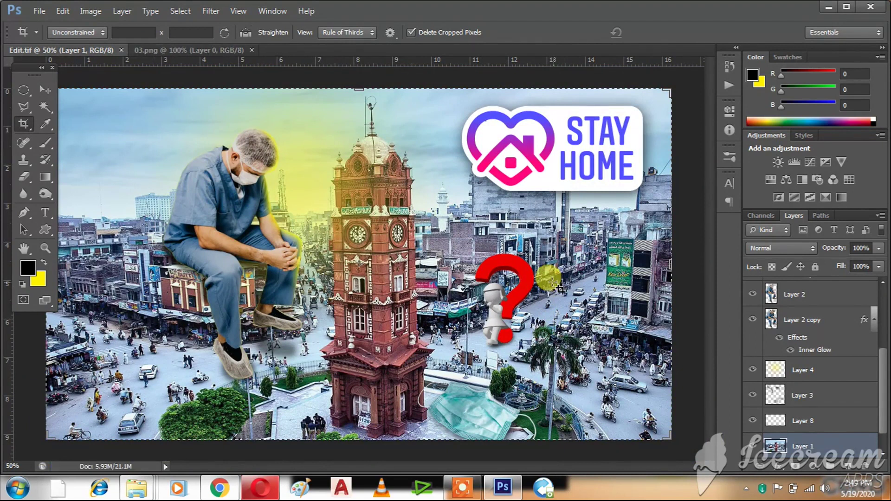
pyautogui.press('v')
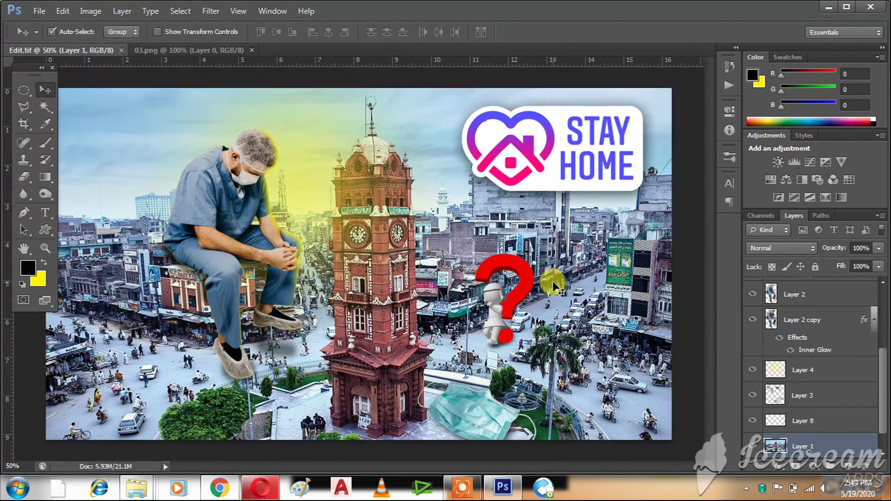
pyautogui.click(205, 50)
pyautogui.click(252, 49)
# Open image 06 and bring its clock-shaped PM logo into the composite, in the sky at the upper-left corner of the picture.
pyautogui.click(39, 11)
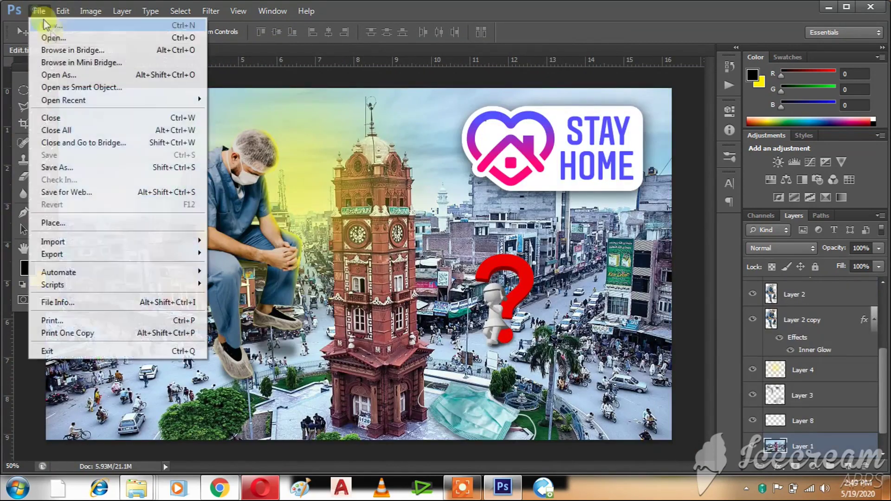
pyautogui.click(51, 38)
pyautogui.doubleClick(609, 103)
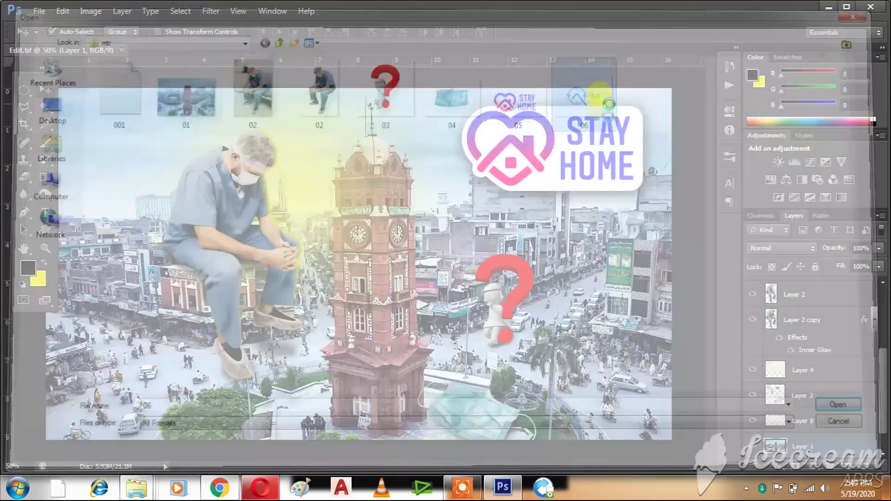
pyautogui.moveTo(418, 258); pyautogui.dragTo(155, 132)
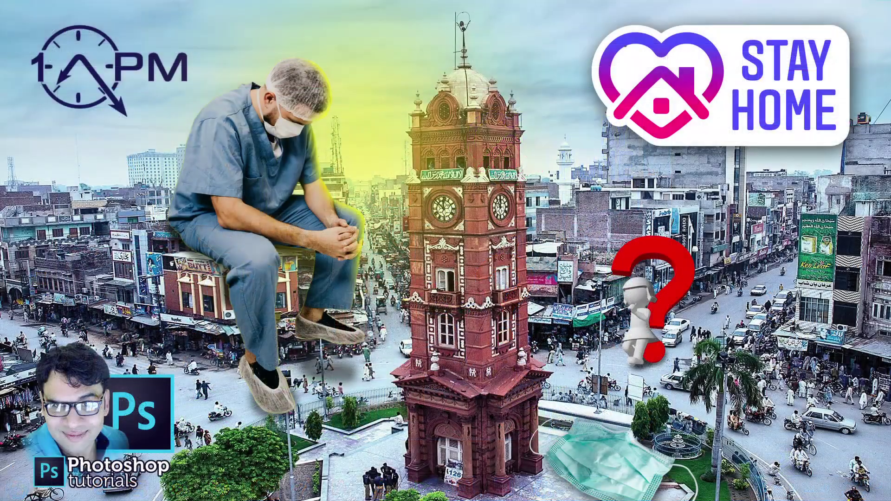